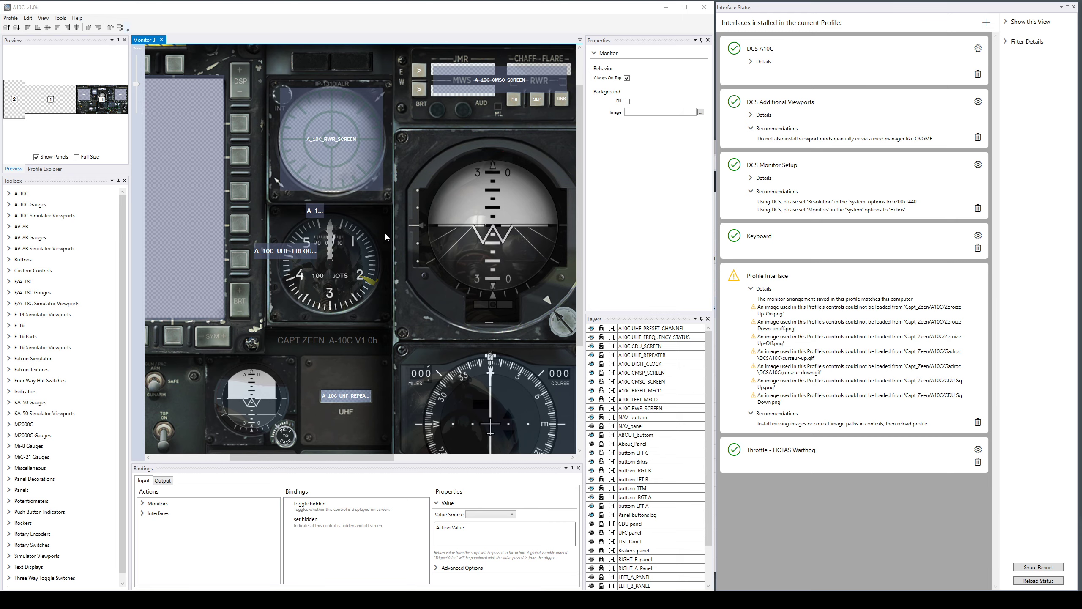
# - Examine the A-10C cockpit layout on Monitor 3 at several zoom levels and the toolbox's AV-8B Simulator Viewports
pyautogui.moveTo(383, 237); pyautogui.dragTo(365, 254)
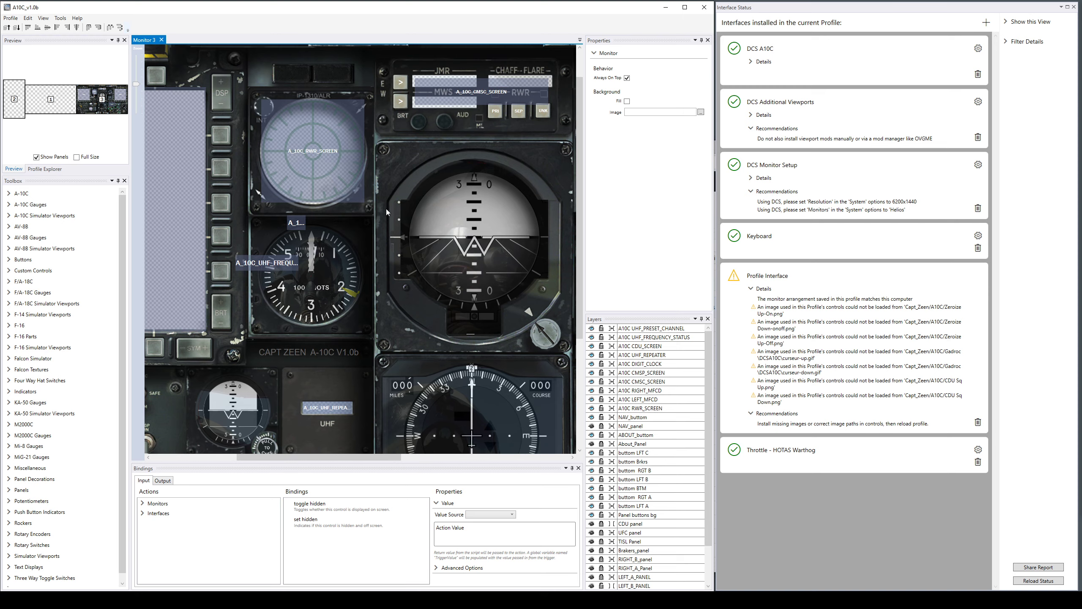
pyautogui.scroll(-5, 383, 217)
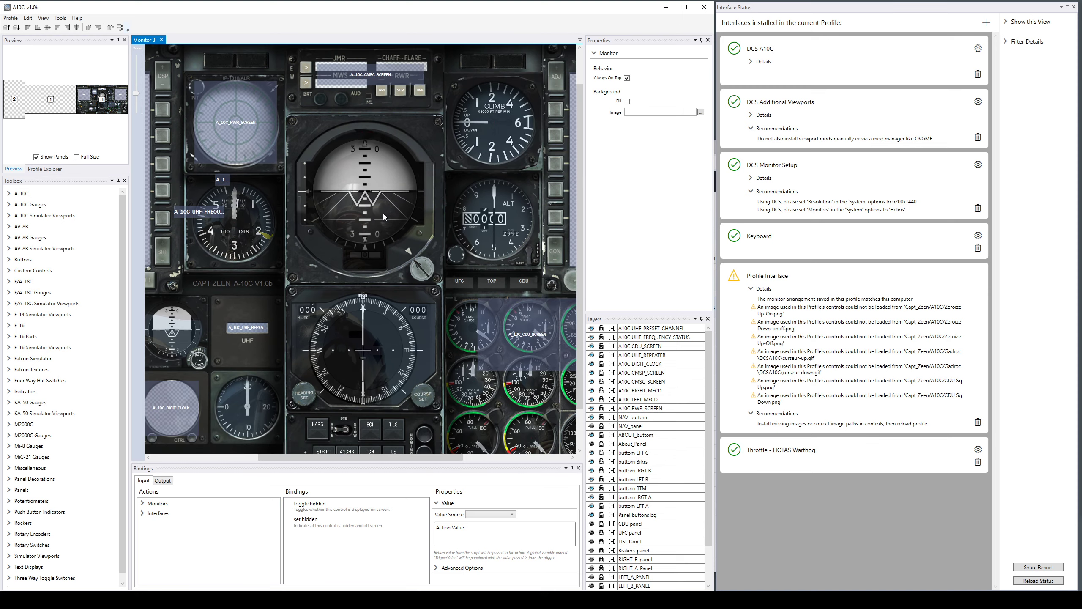
pyautogui.scroll(-2, 383, 217)
pyautogui.scroll(3, 383, 217)
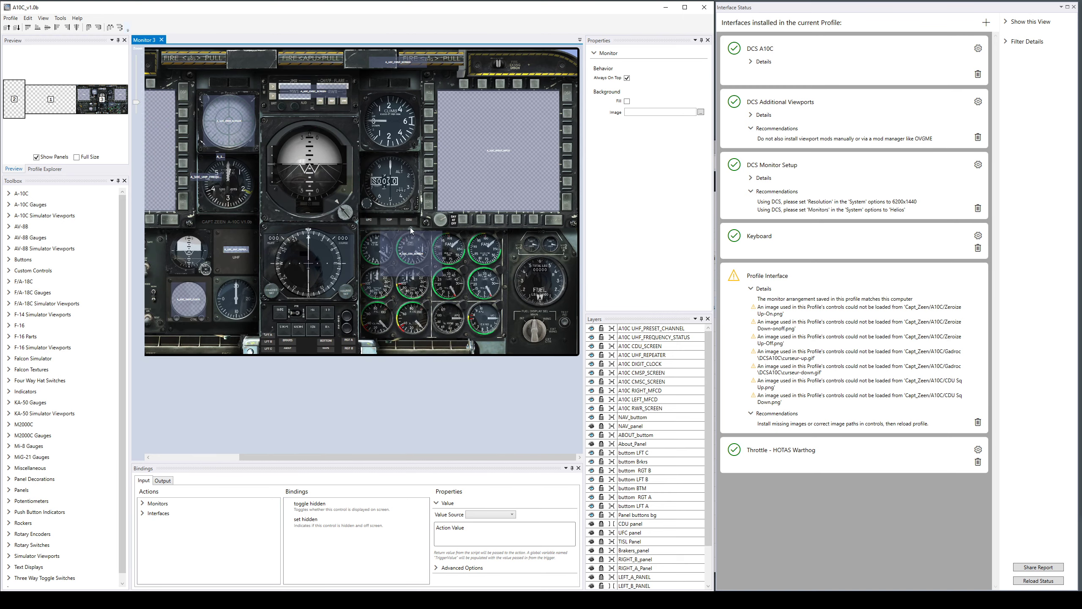
pyautogui.scroll(2, 410, 227)
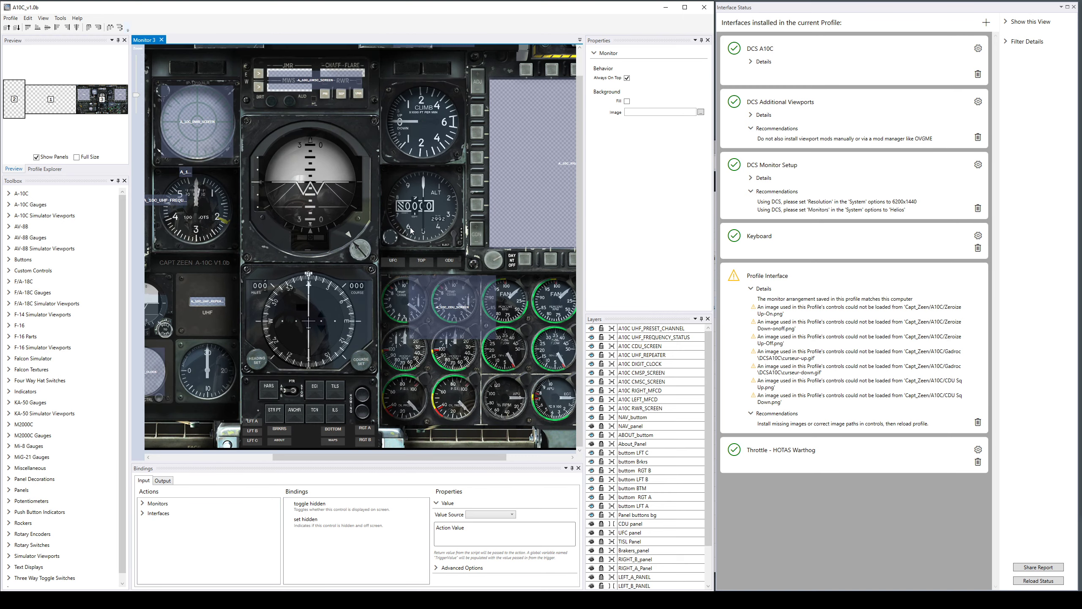
pyautogui.scroll(1, 411, 231)
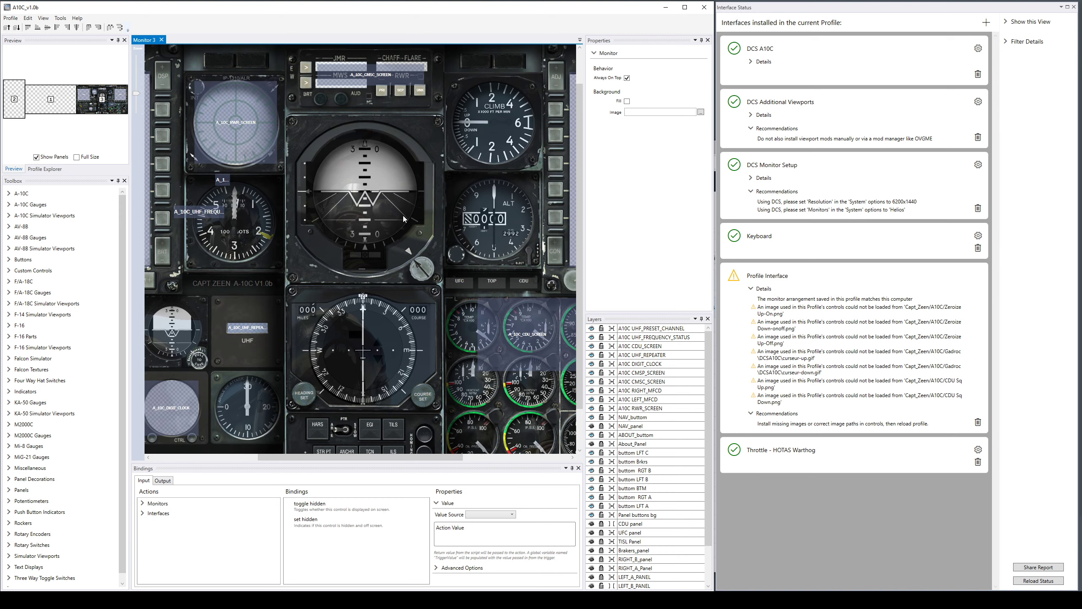
pyautogui.scroll(1, 403, 219)
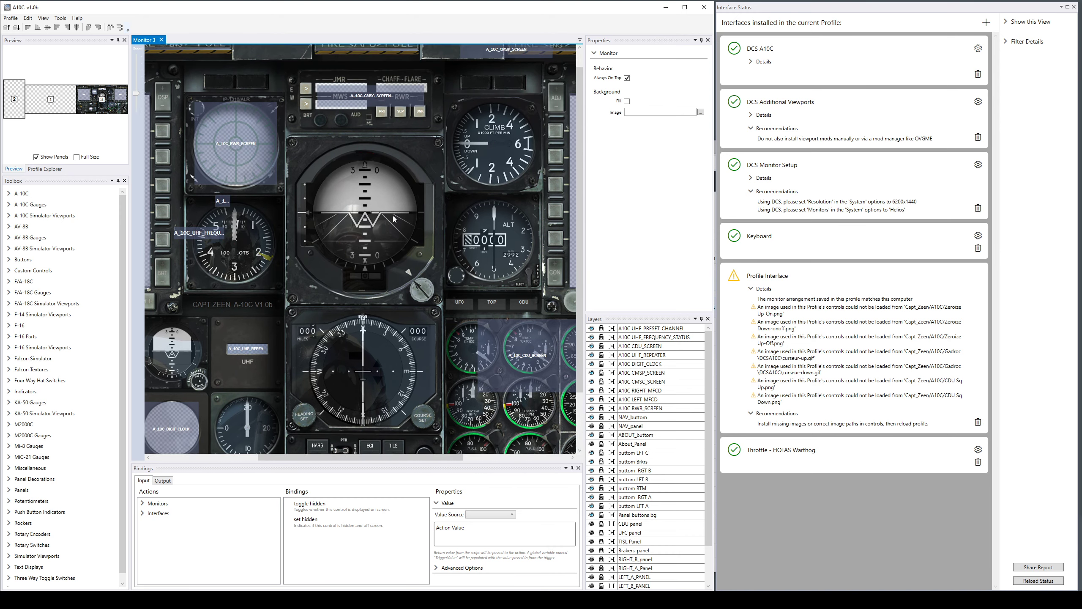
pyautogui.scroll(-2, 394, 219)
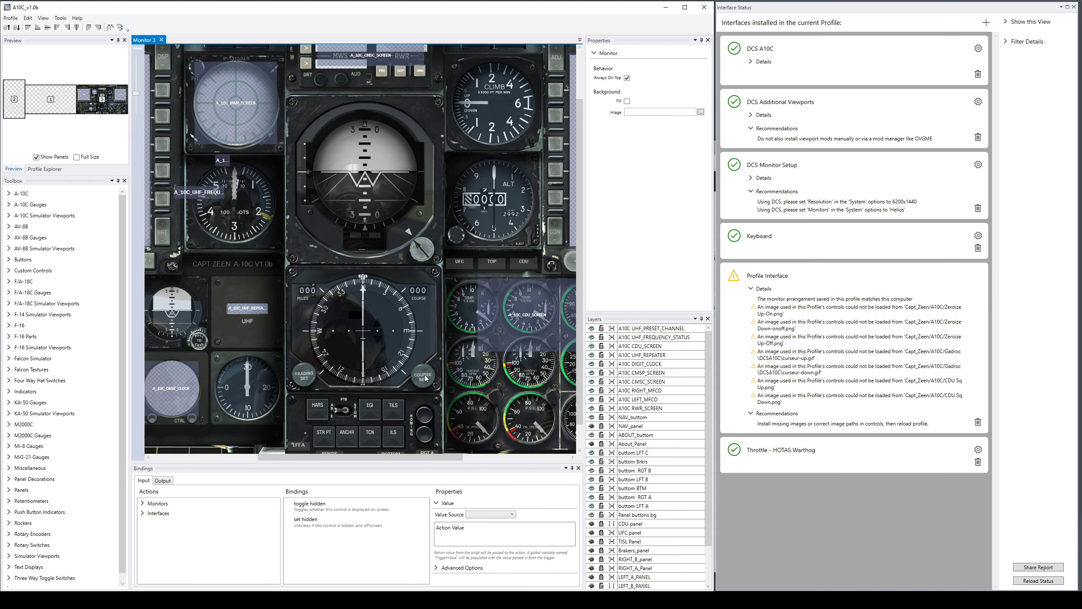
pyautogui.scroll(3, 421, 331)
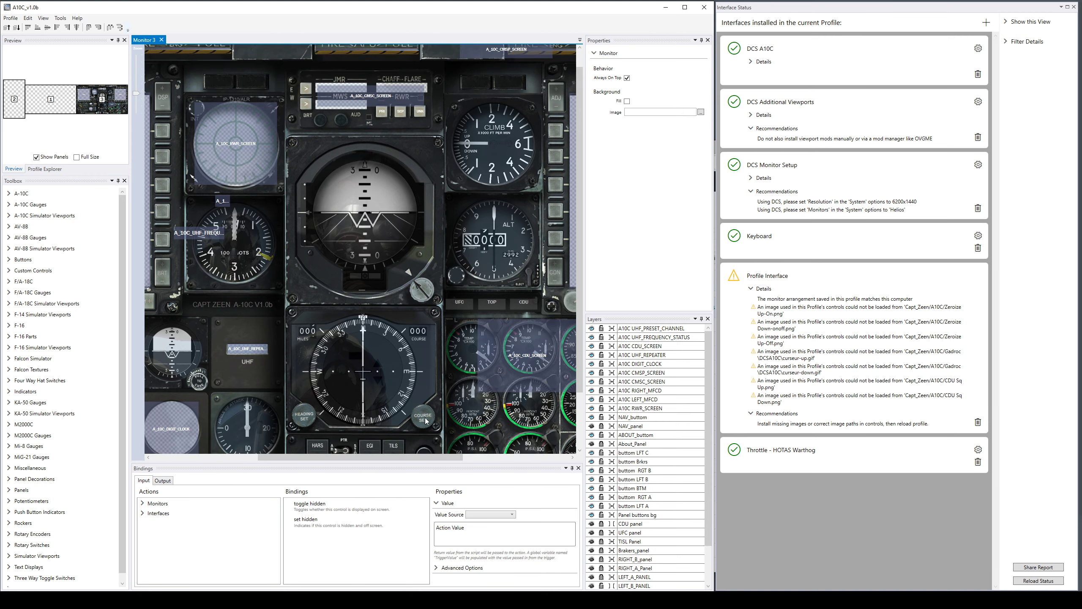
pyautogui.scroll(4, 426, 422)
pyautogui.scroll(8, 427, 421)
pyautogui.click(9, 249)
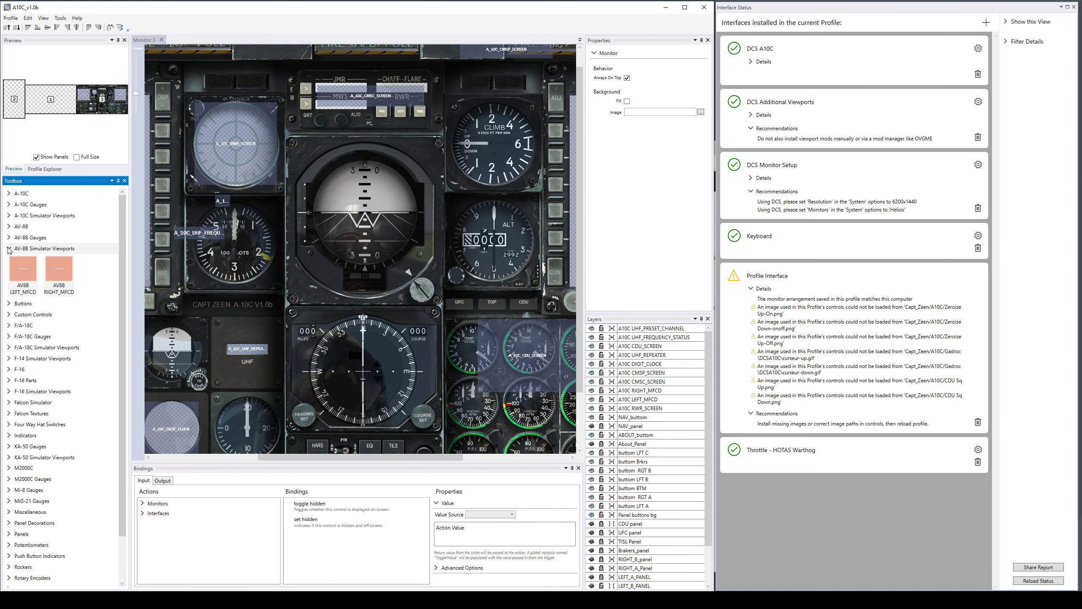
pyautogui.click(9, 249)
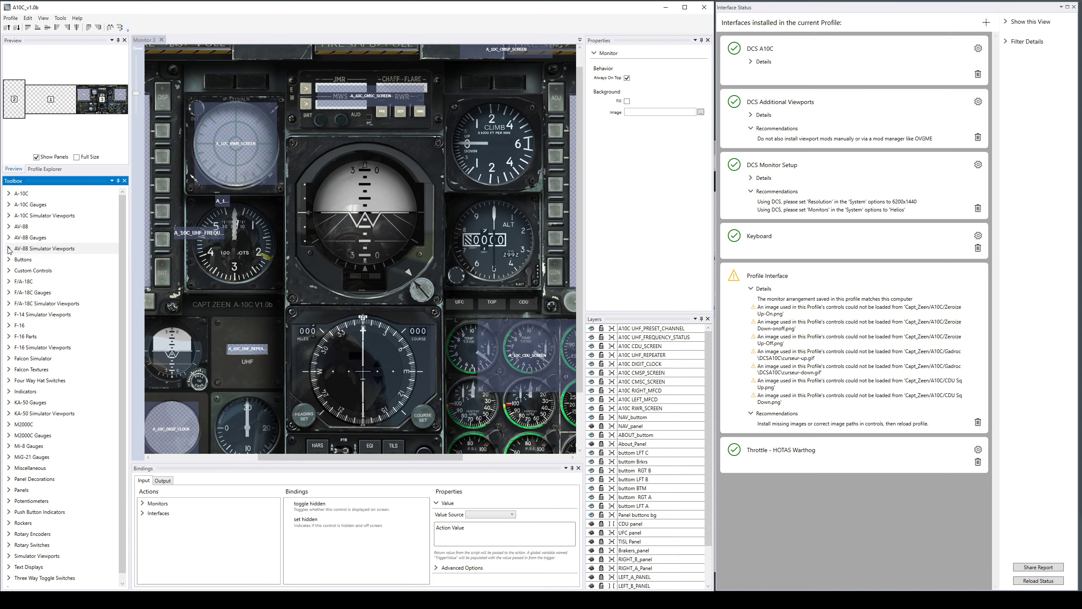
# - Open the DCS A10C interface from the profile's interface list and inspect its advanced Export.lua output settings
pyautogui.click(59, 168)
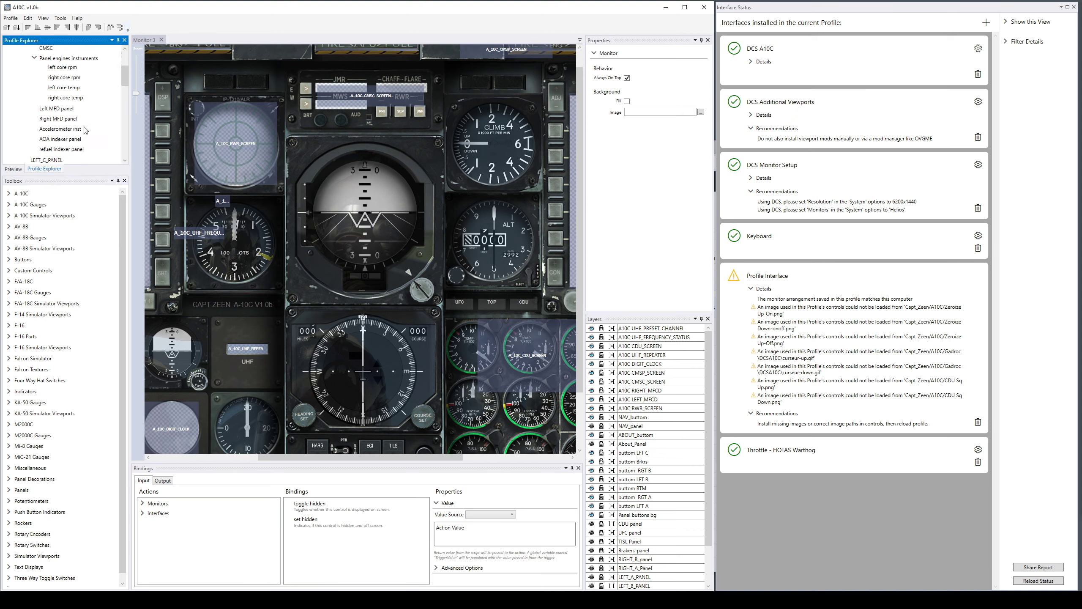
pyautogui.scroll(5, 86, 131)
pyautogui.click(15, 81)
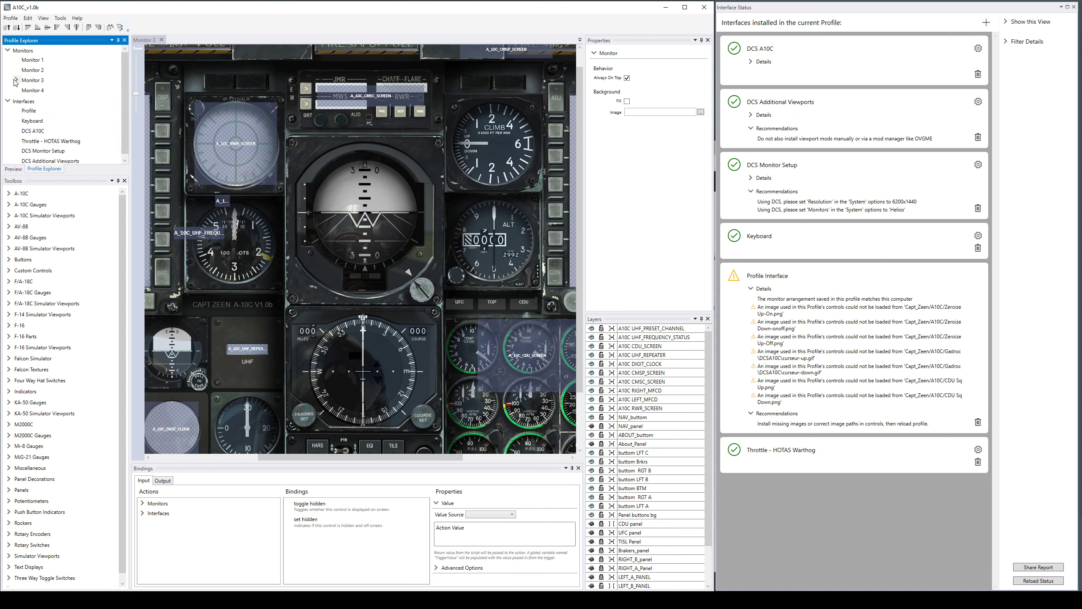
pyautogui.scroll(-1, 68, 154)
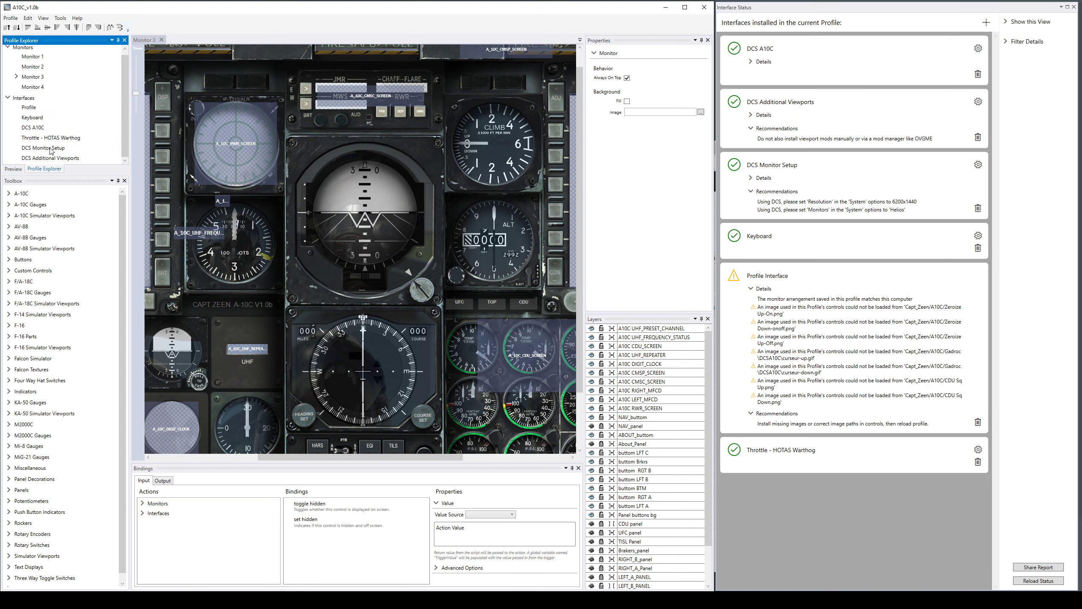
pyautogui.doubleClick(33, 128)
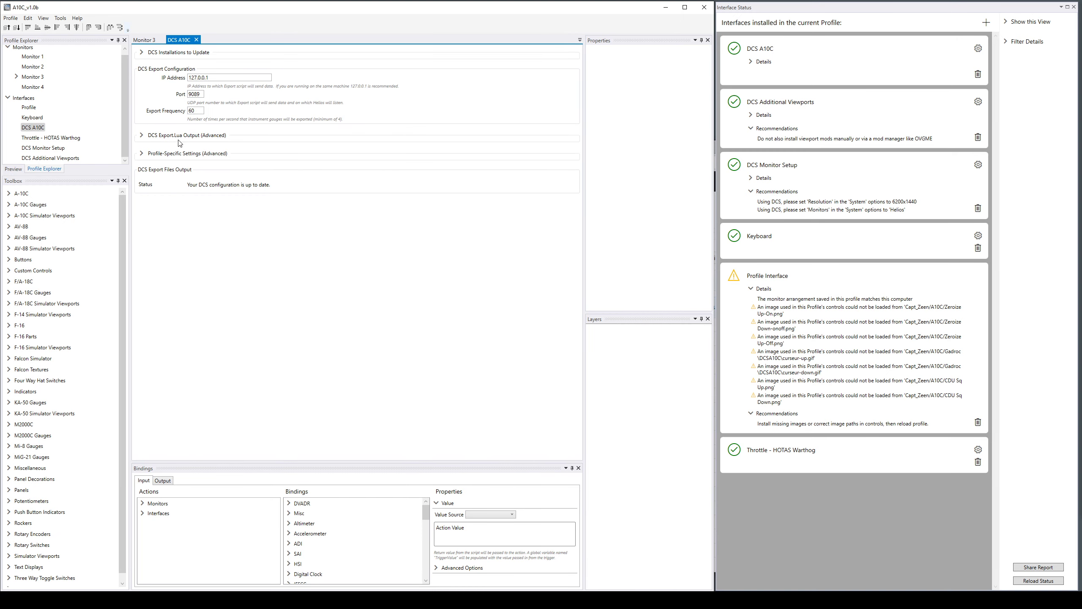
pyautogui.click(143, 136)
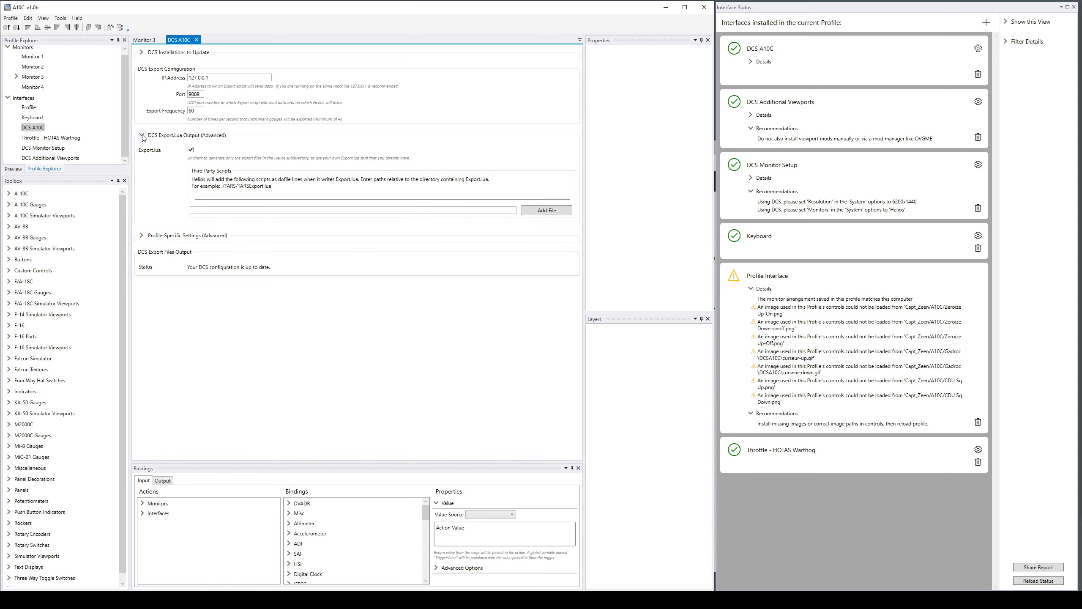
pyautogui.click(142, 136)
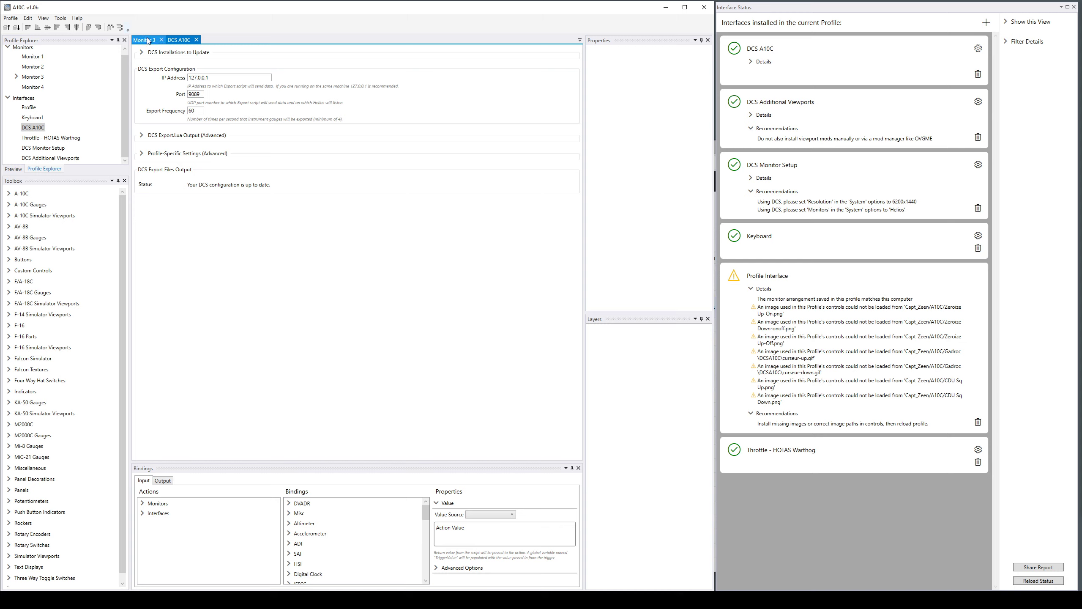
# - Reset the profile's monitors, moving Monitor 3's content to Monitor 2 with scaling, and view the layout preview
pyautogui.click(10, 18)
pyautogui.click(41, 88)
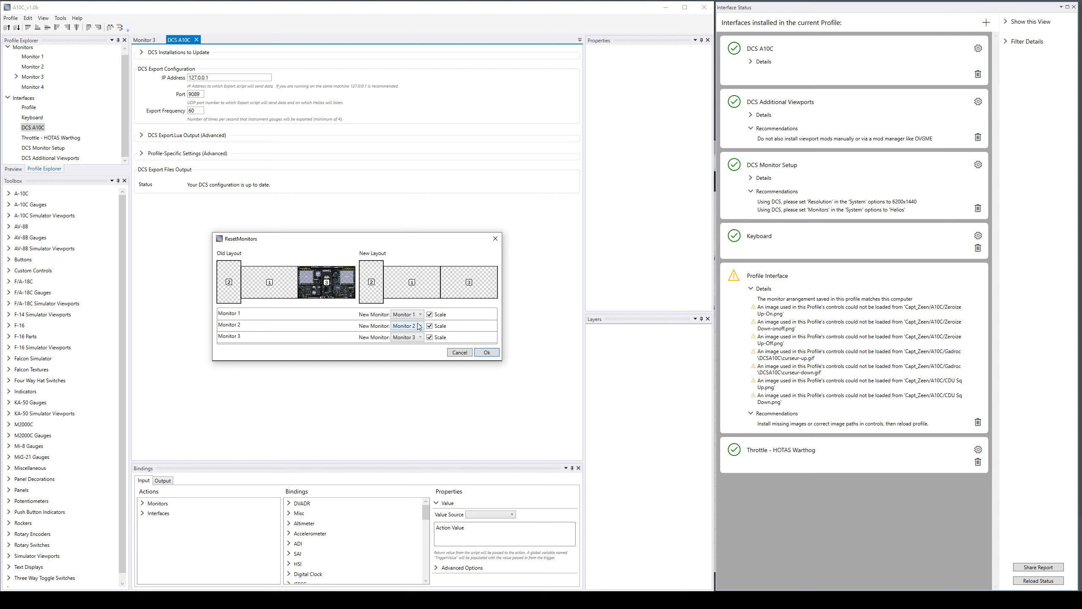
pyautogui.click(415, 337)
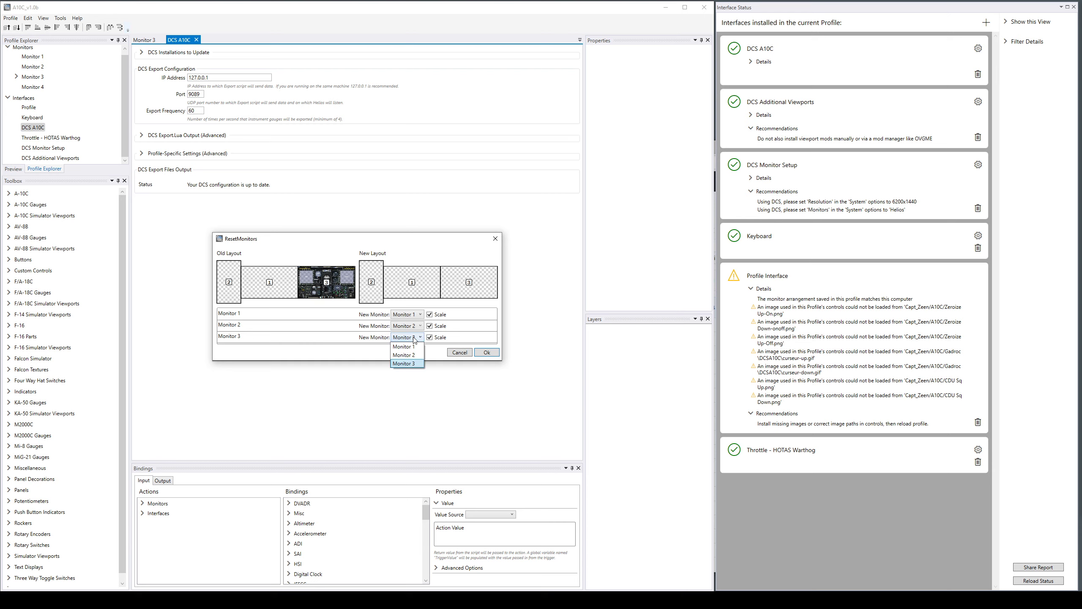
pyautogui.click(403, 355)
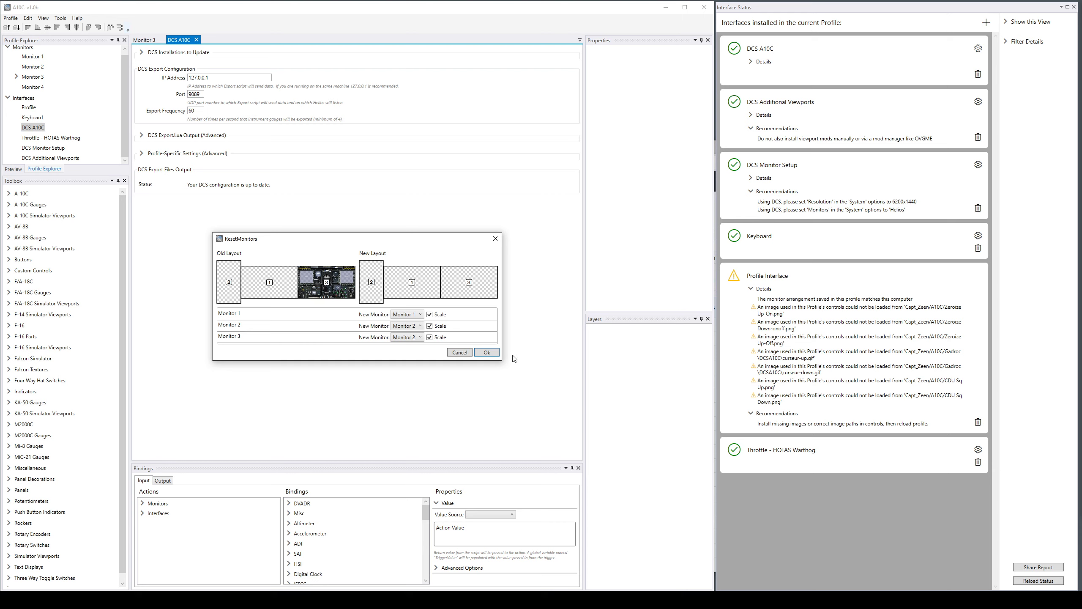
pyautogui.click(492, 355)
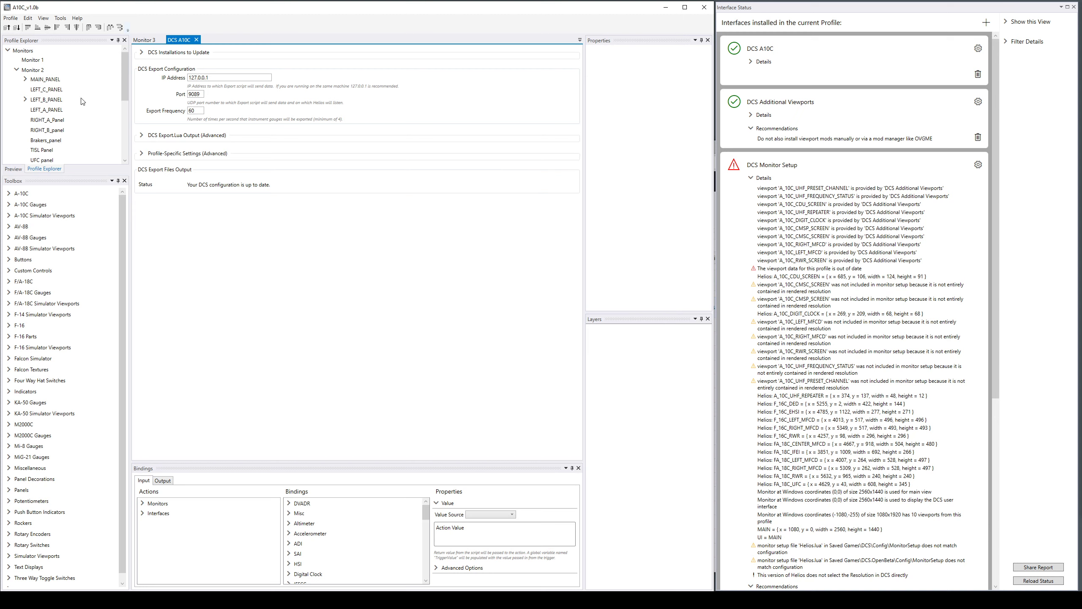
pyautogui.click(17, 169)
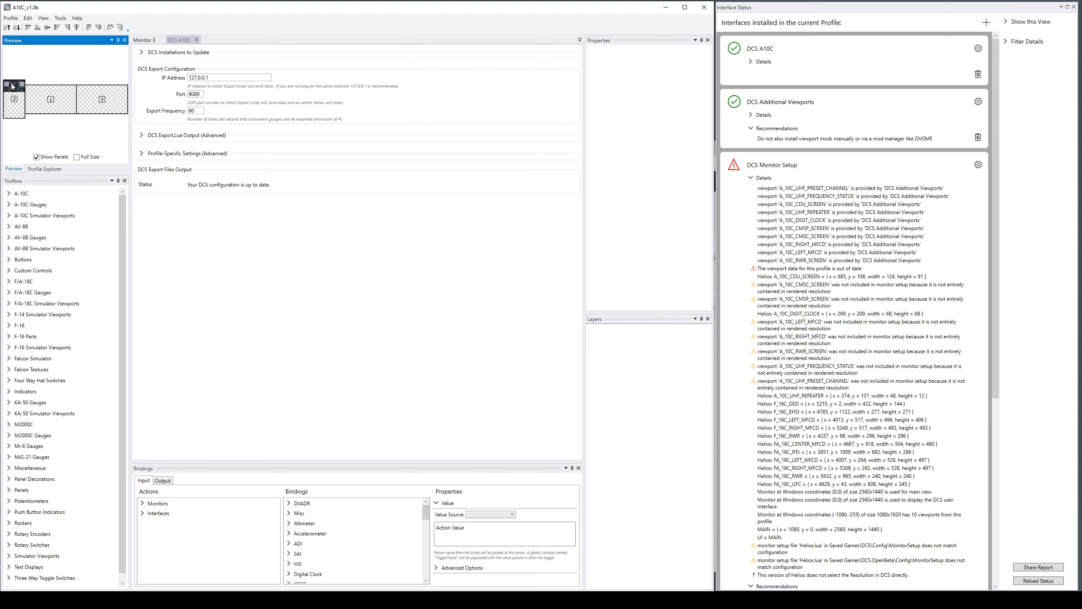
# - Reset the profile's monitors again, assigning Monitor 2's content to Monitor 3 with scaling enabled
pyautogui.click(11, 18)
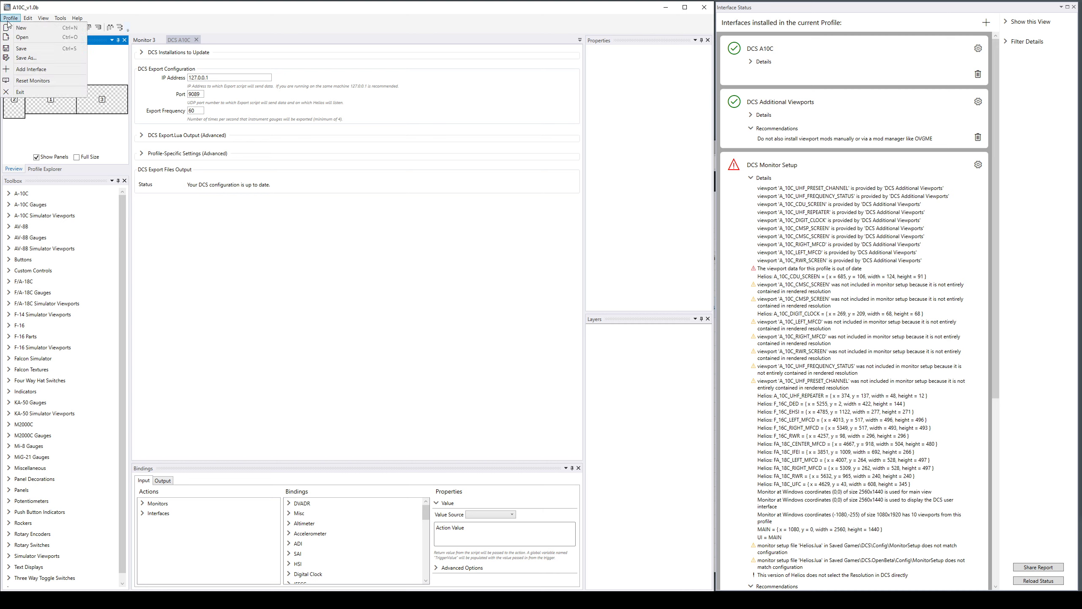
pyautogui.click(34, 80)
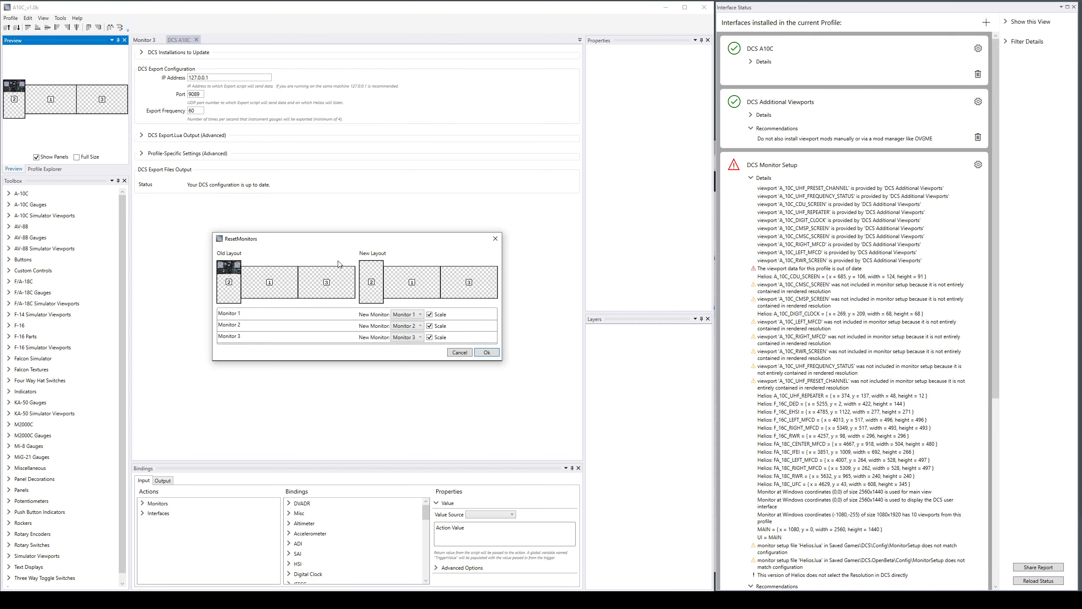
pyautogui.click(412, 326)
pyautogui.click(416, 351)
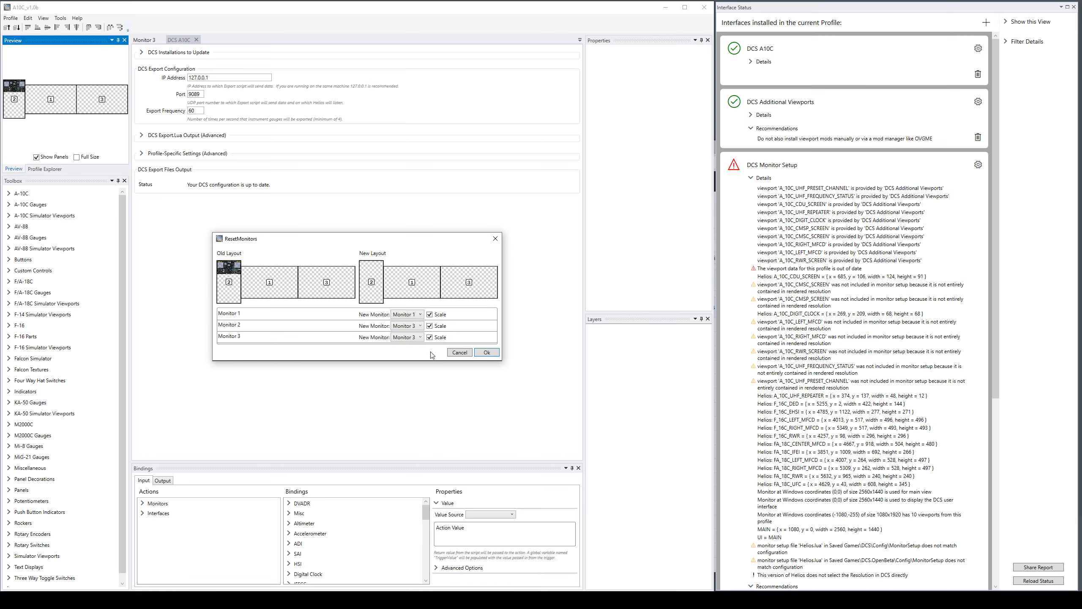
pyautogui.click(487, 353)
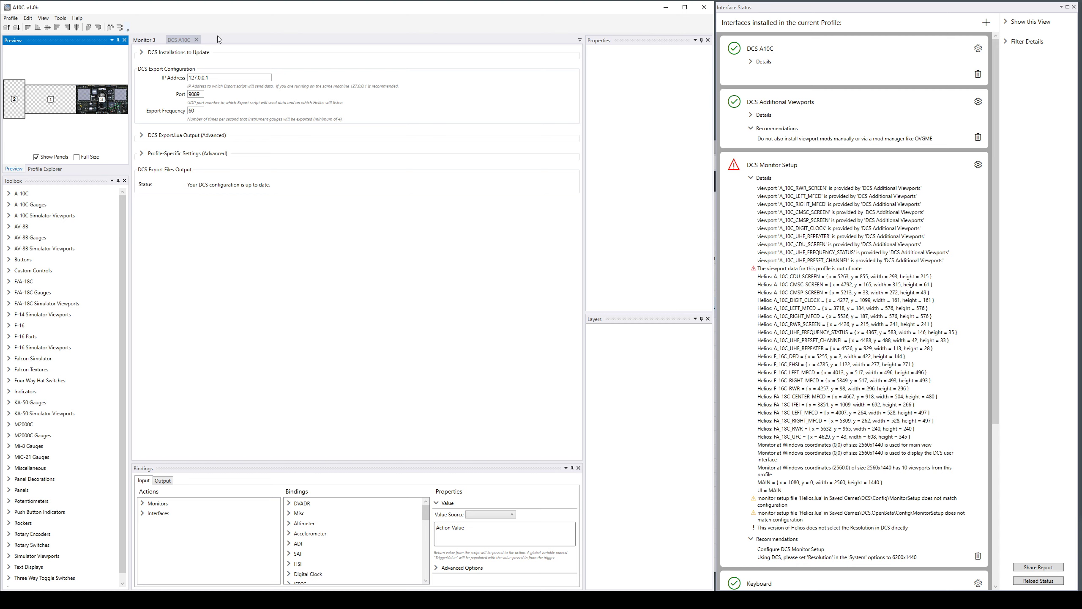
# - Check for a new Helios version and open the newest version's release notes in the browser
pyautogui.click(82, 20)
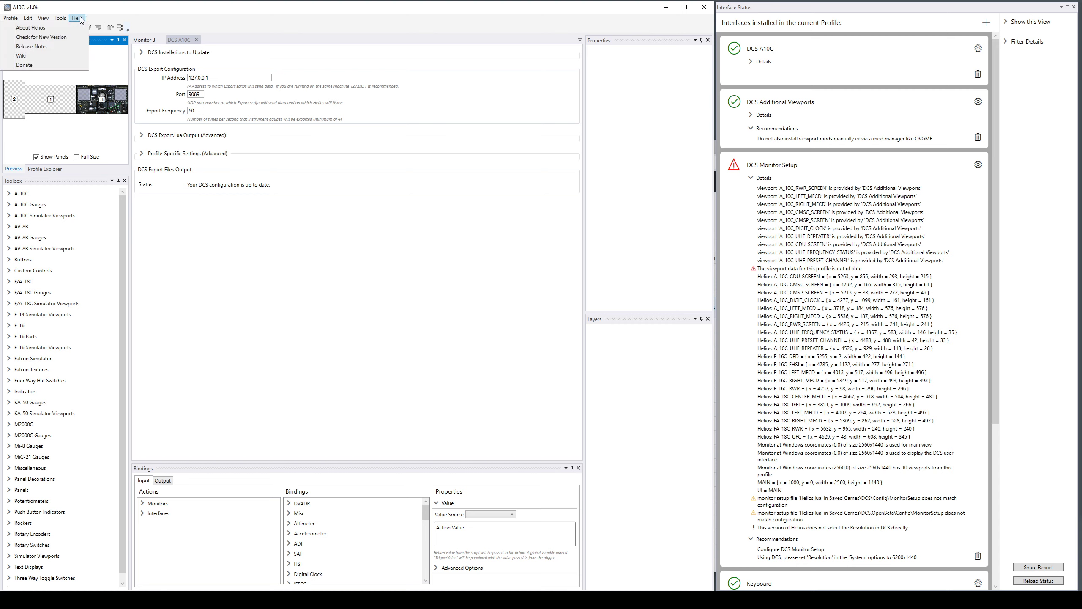
pyautogui.click(37, 37)
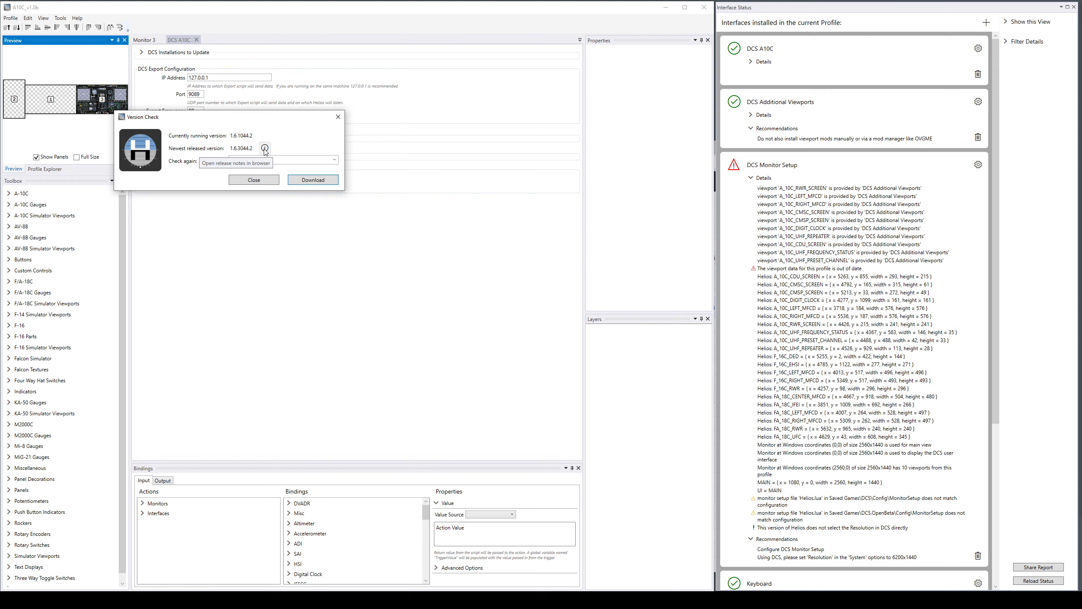
pyautogui.click(264, 149)
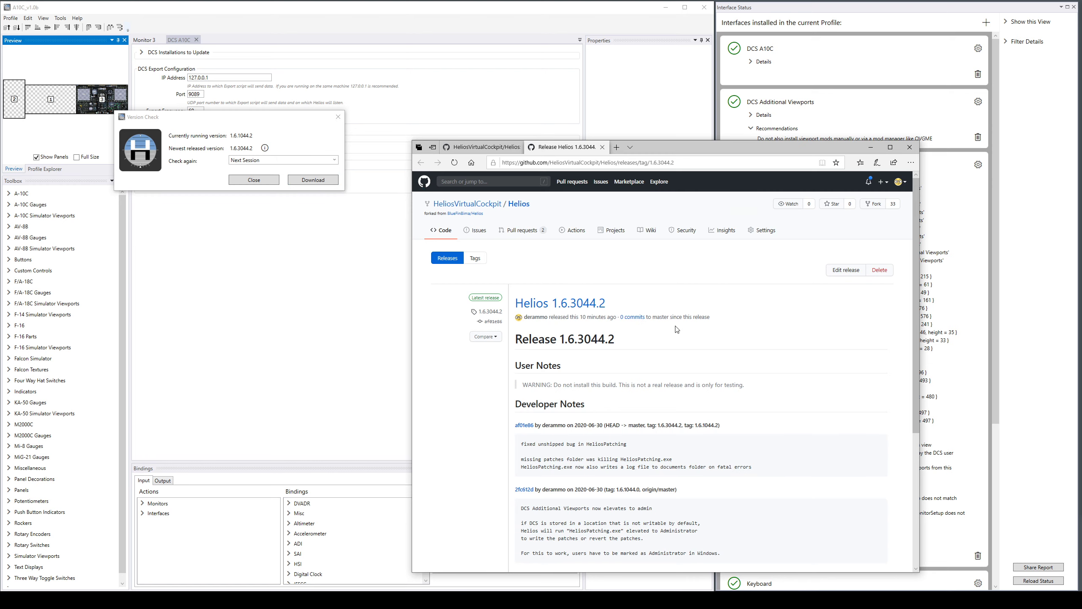
# - Review the Helios 1.6.3044.2 release page, including the user notes, developer notes and downloadable assets
pyautogui.scroll(-2, 678, 326)
pyautogui.scroll(2, 678, 327)
pyautogui.moveTo(539, 385); pyautogui.dragTo(743, 386)
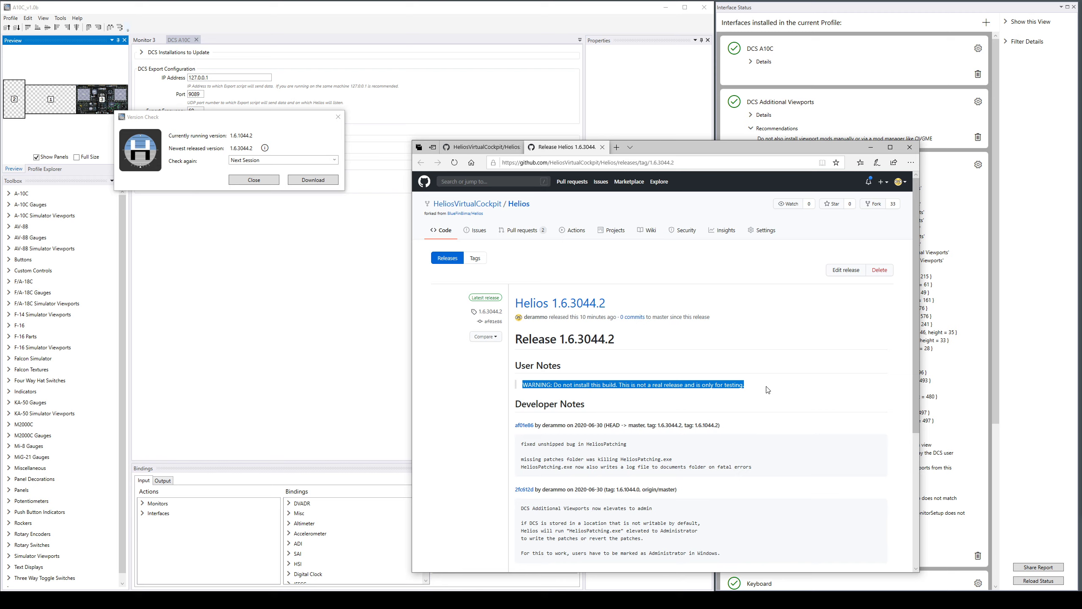
pyautogui.click(806, 389)
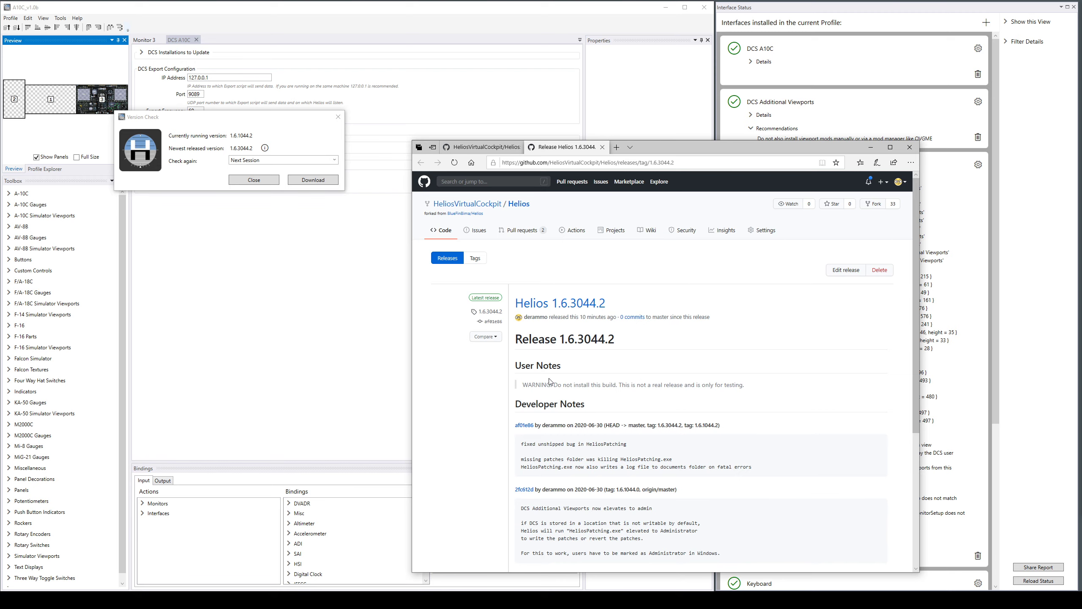
pyautogui.scroll(-1, 585, 383)
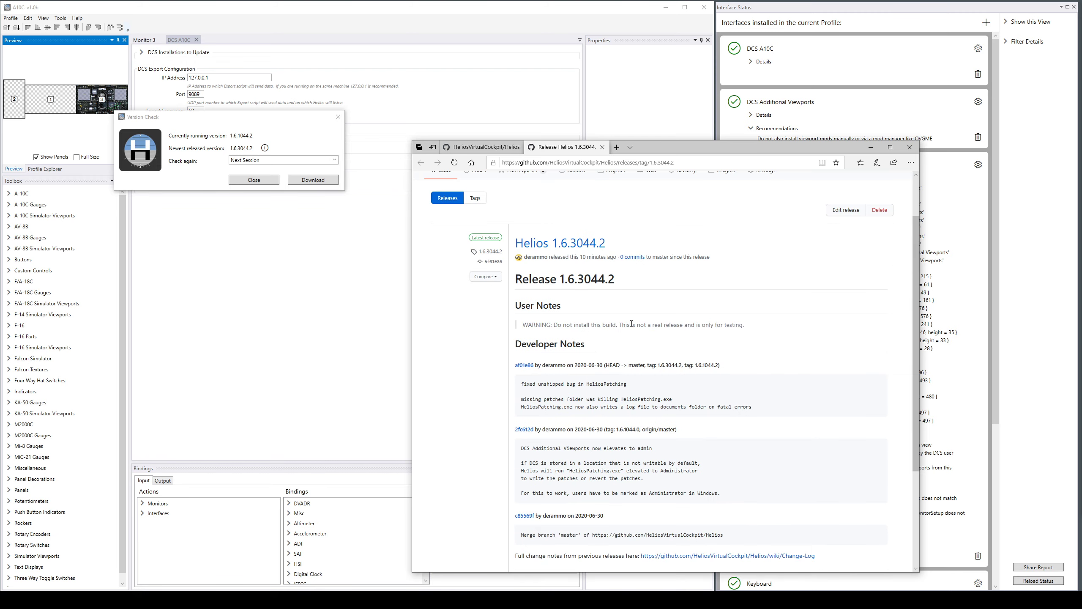
pyautogui.scroll(1, 632, 324)
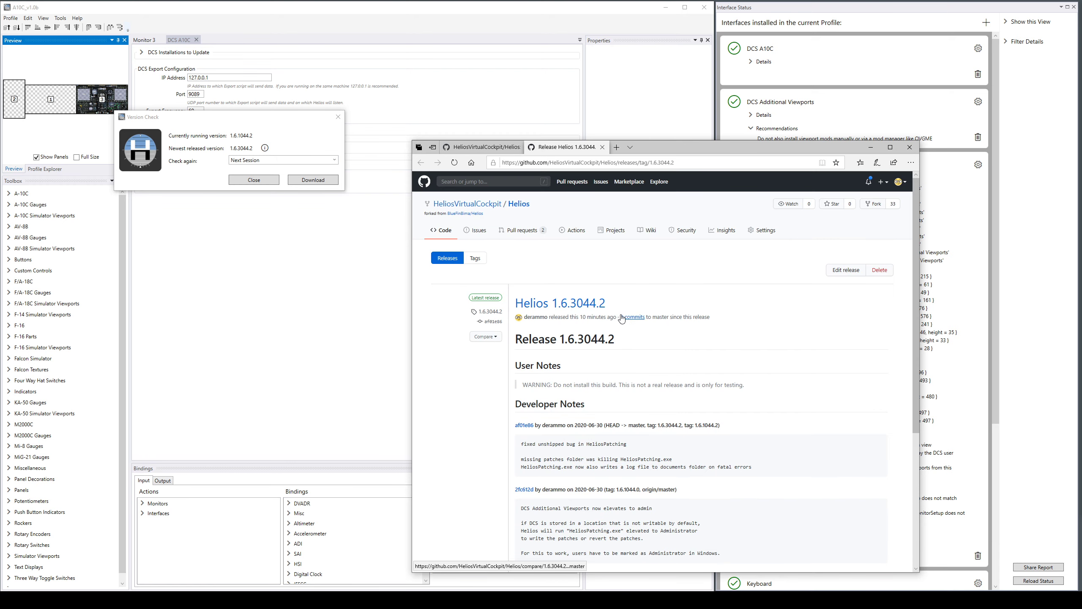
pyautogui.scroll(-3, 635, 349)
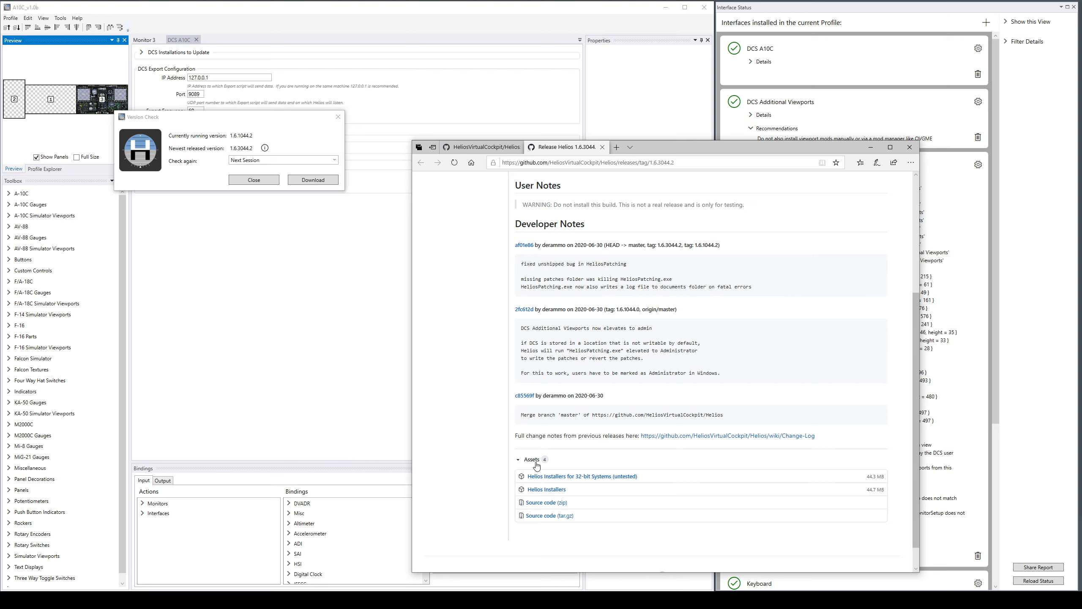
pyautogui.click(518, 460)
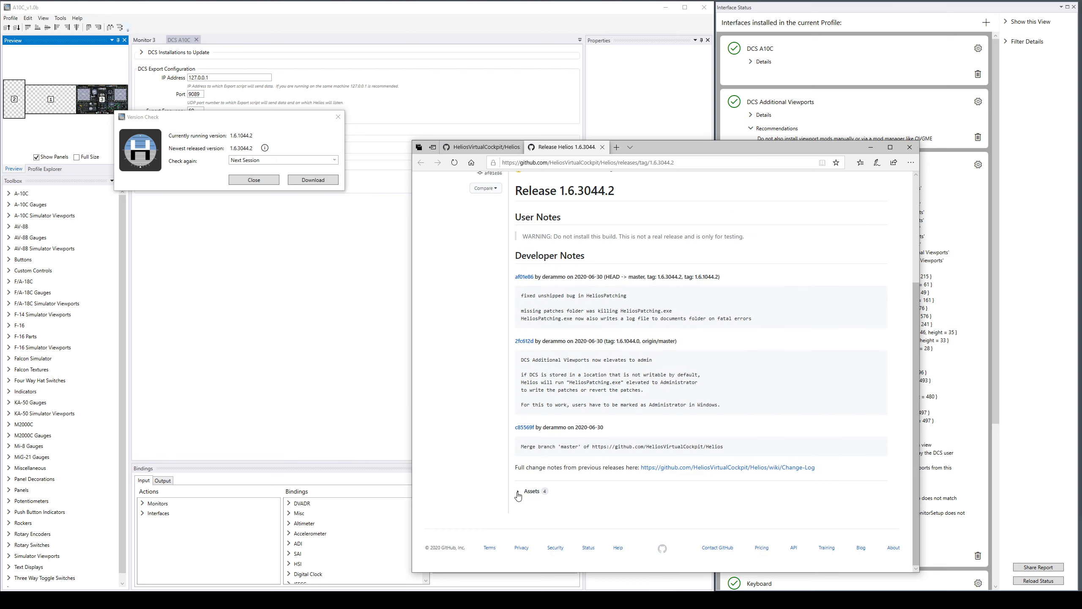
pyautogui.click(519, 495)
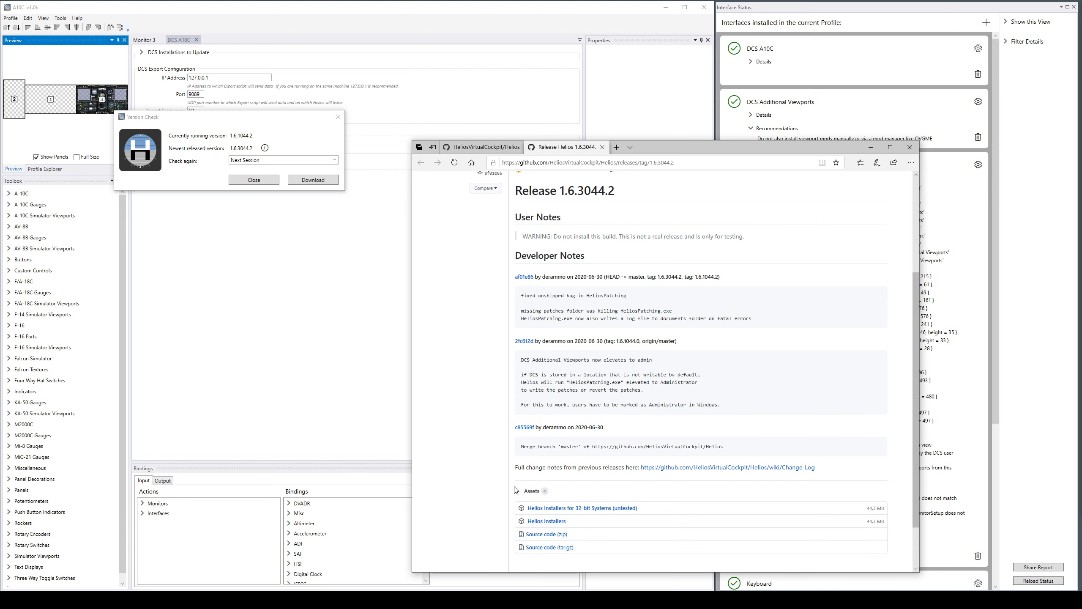
# - Download and open the Helios Installers archive from the release assets, widen its Name column to inspect the installer packages, and close it
pyautogui.scroll(-2, 588, 477)
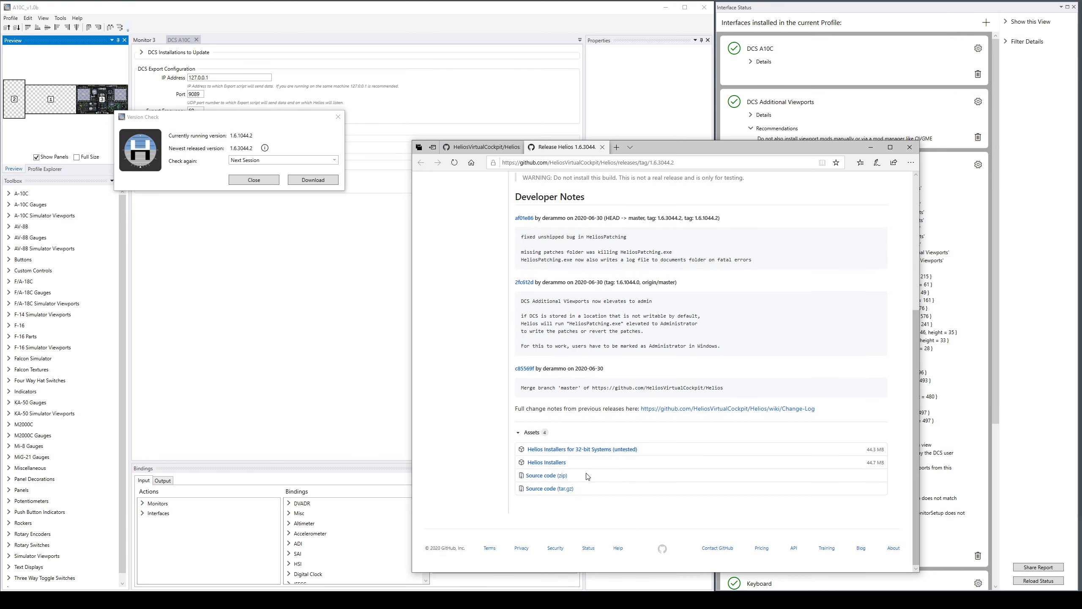
pyautogui.click(539, 464)
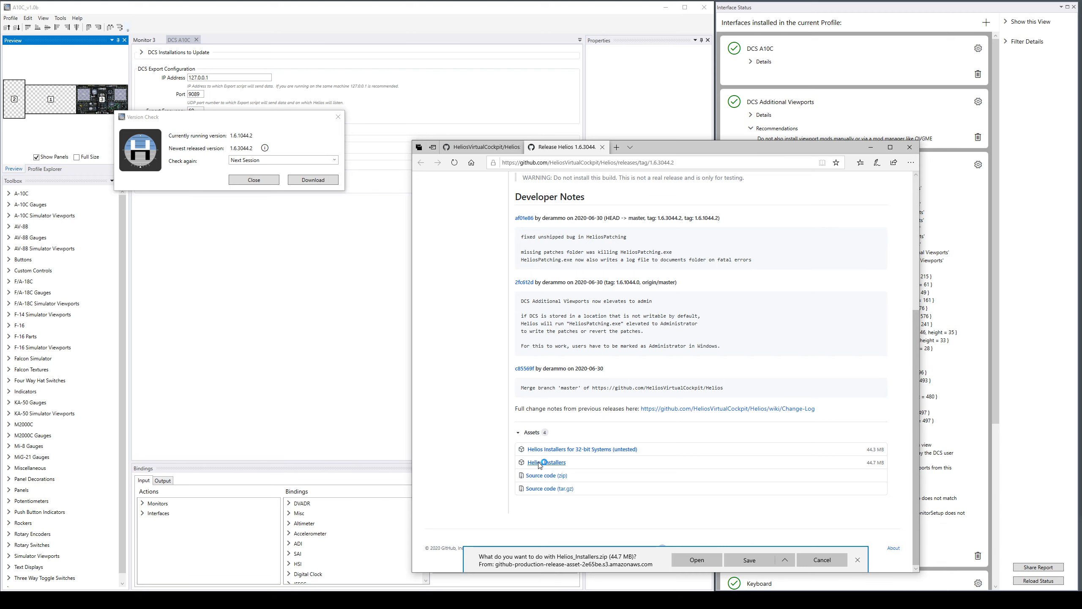
pyautogui.click(702, 565)
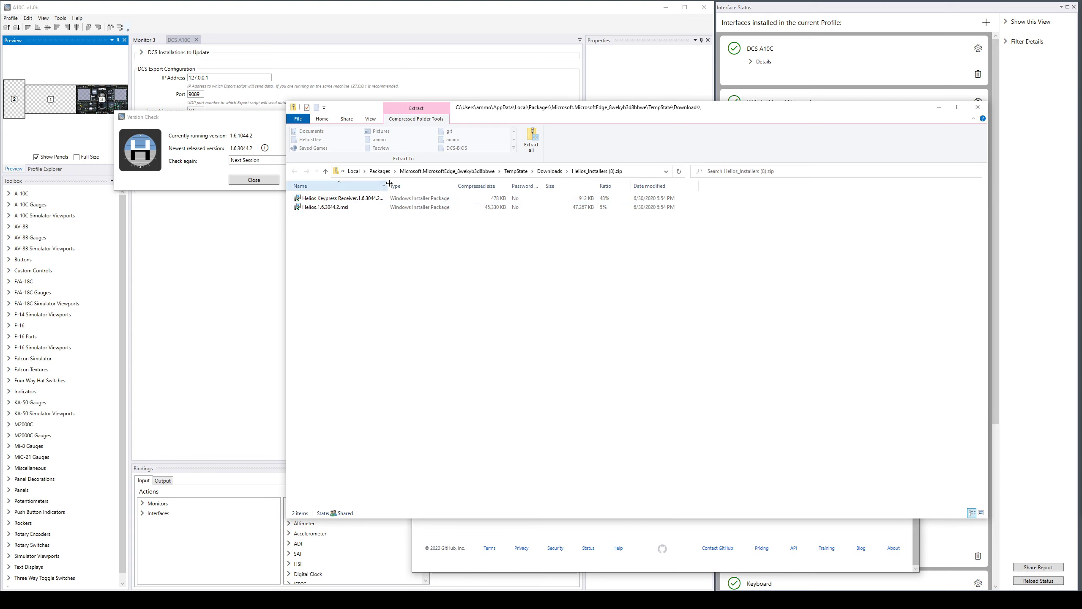
pyautogui.moveTo(388, 186); pyautogui.dragTo(405, 185)
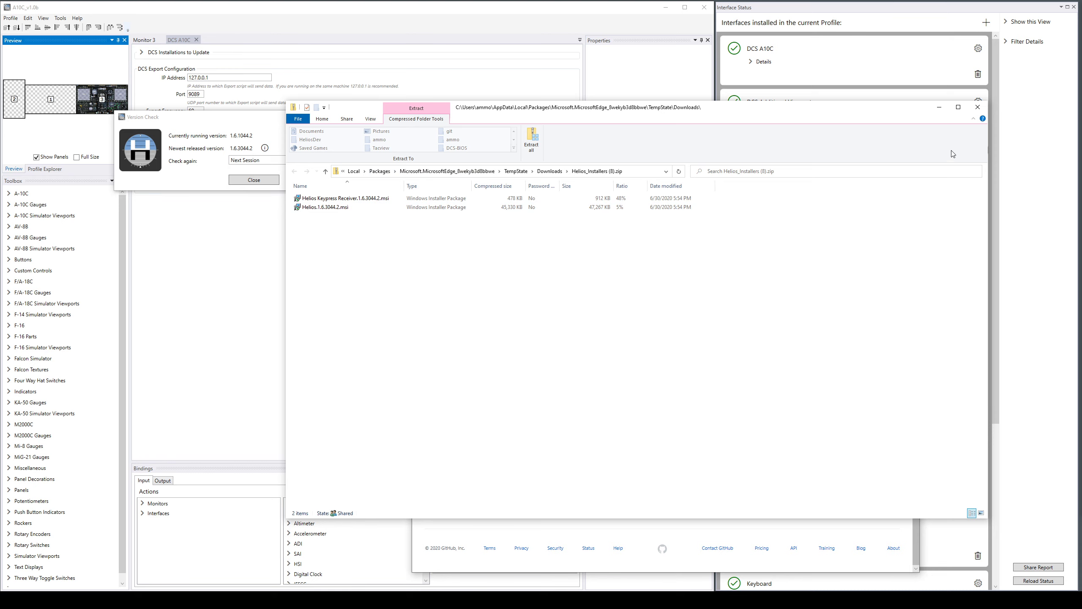
pyautogui.click(978, 108)
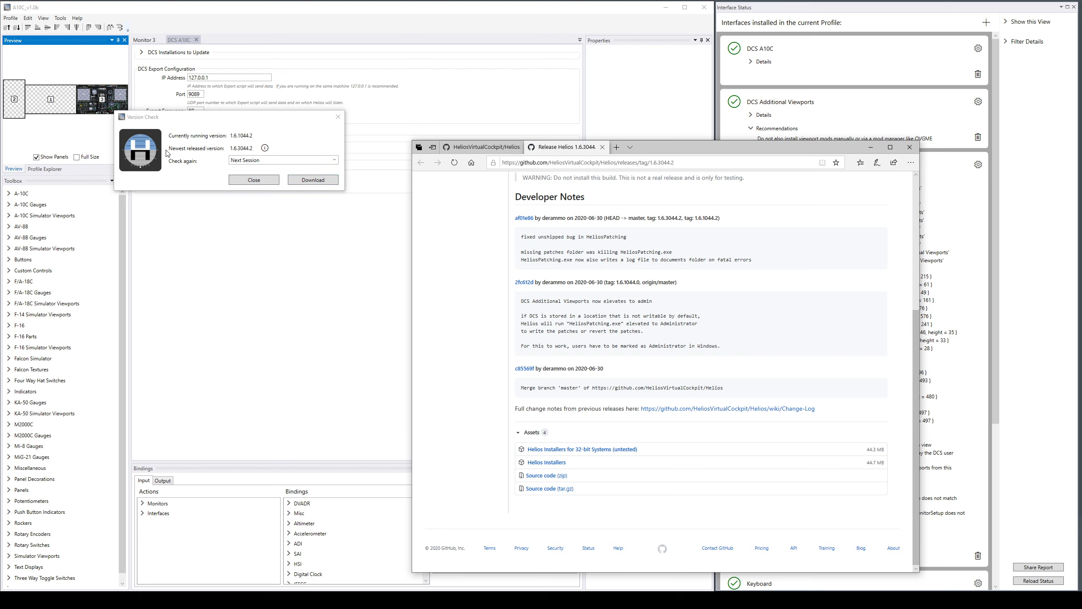
# - Start the new version's installer download from the Version Check dialog, cancel it and close the blank browser page
pyautogui.click(310, 185)
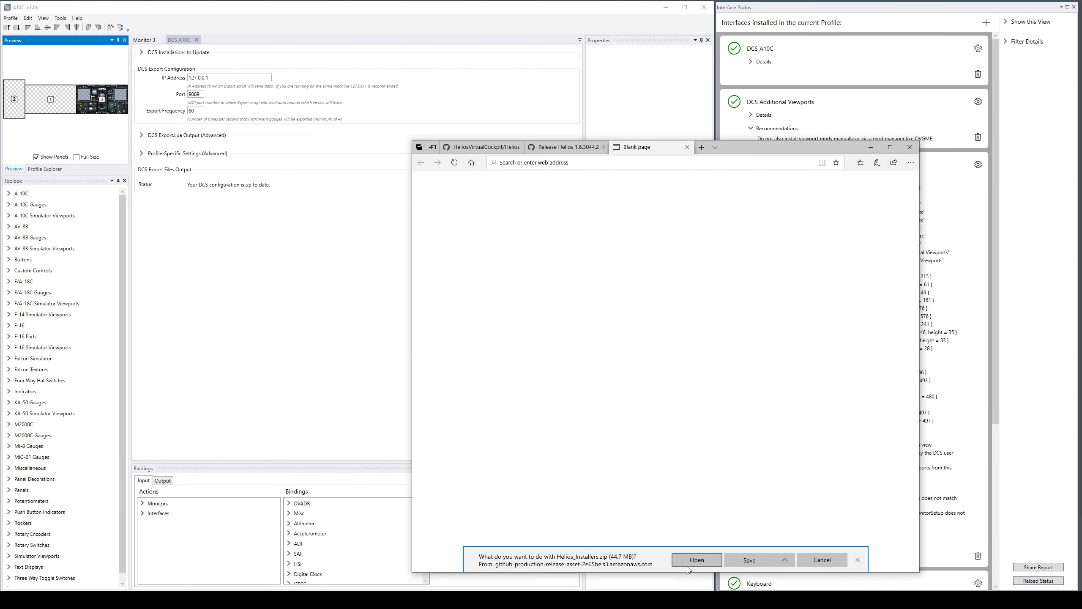
pyautogui.click(824, 562)
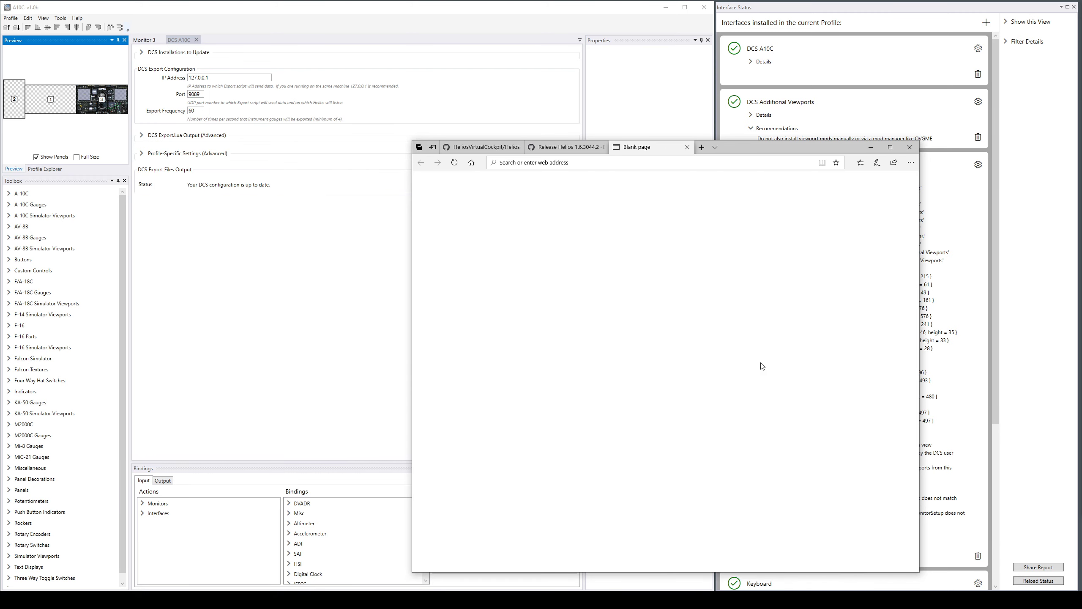
pyautogui.click(687, 148)
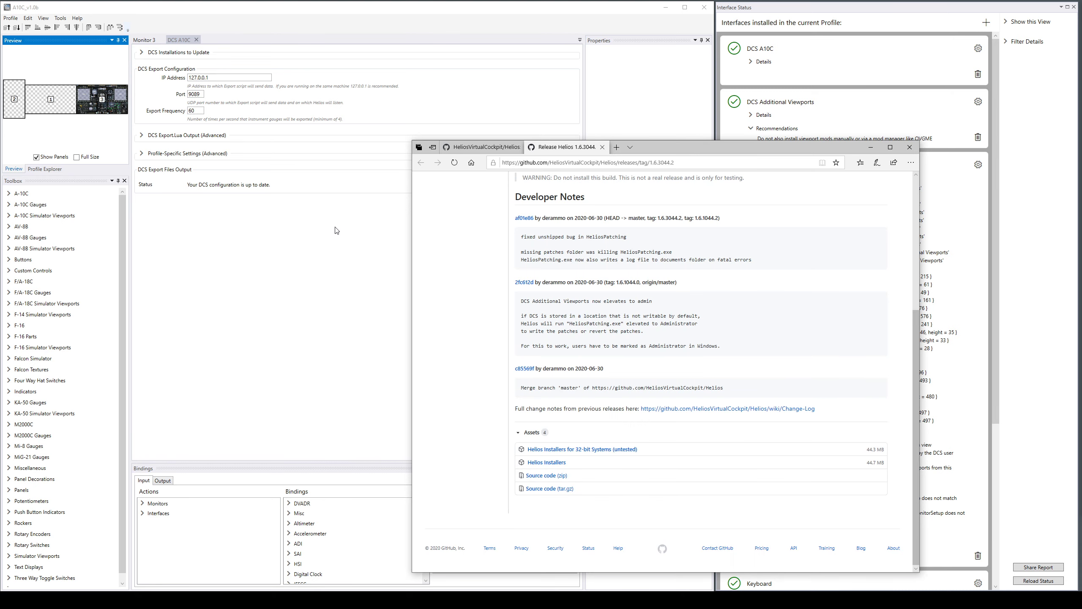
# - Return to the Helios Profile Editor and open MAIN_PANEL from the Monitor 3 layout in its own editor
pyautogui.click(261, 247)
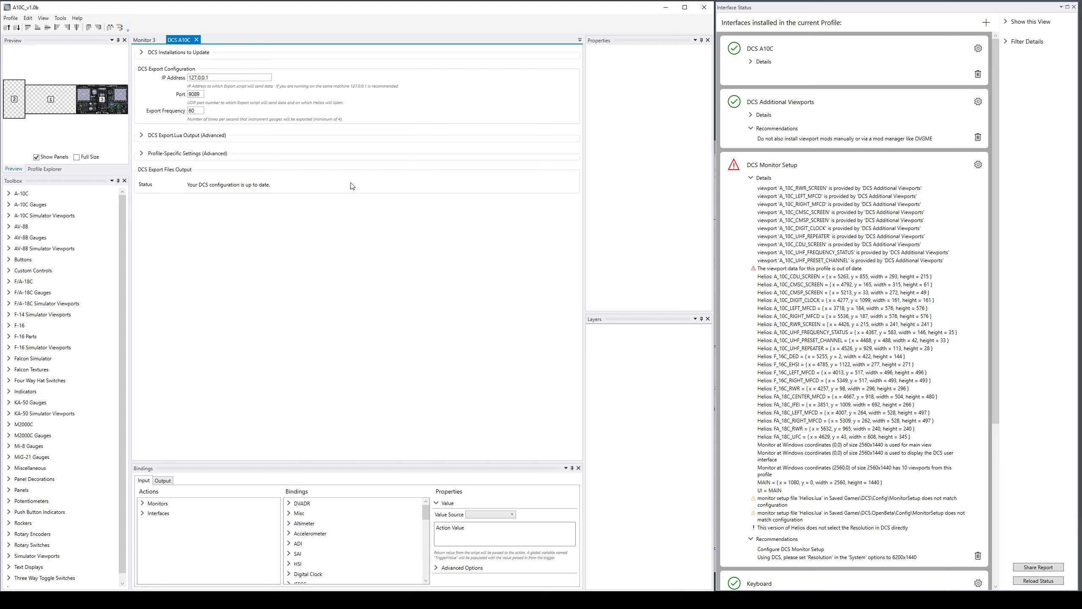
pyautogui.click(143, 39)
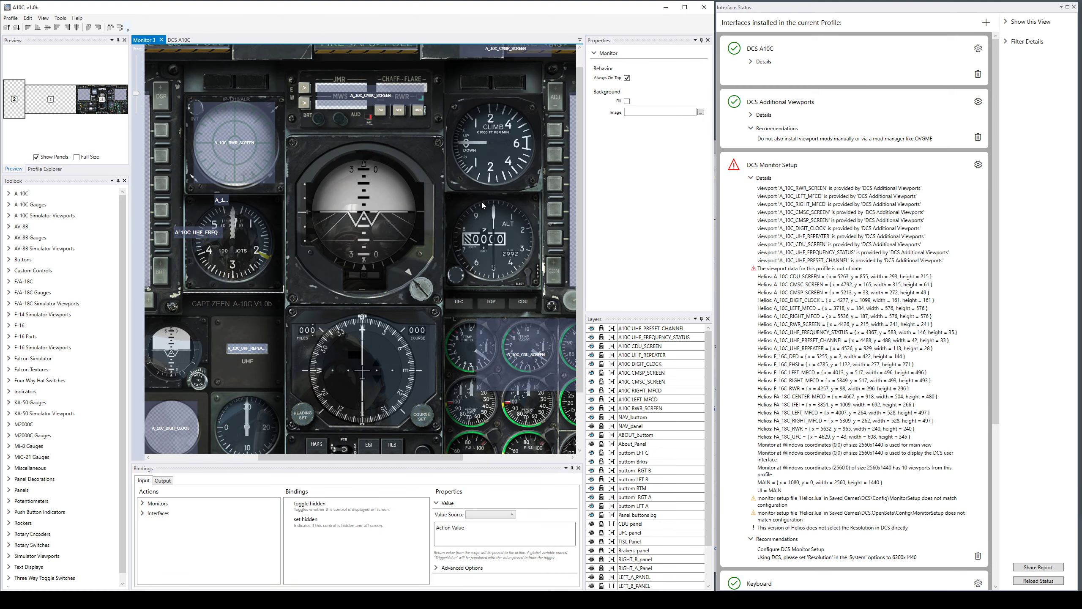
pyautogui.click(329, 174)
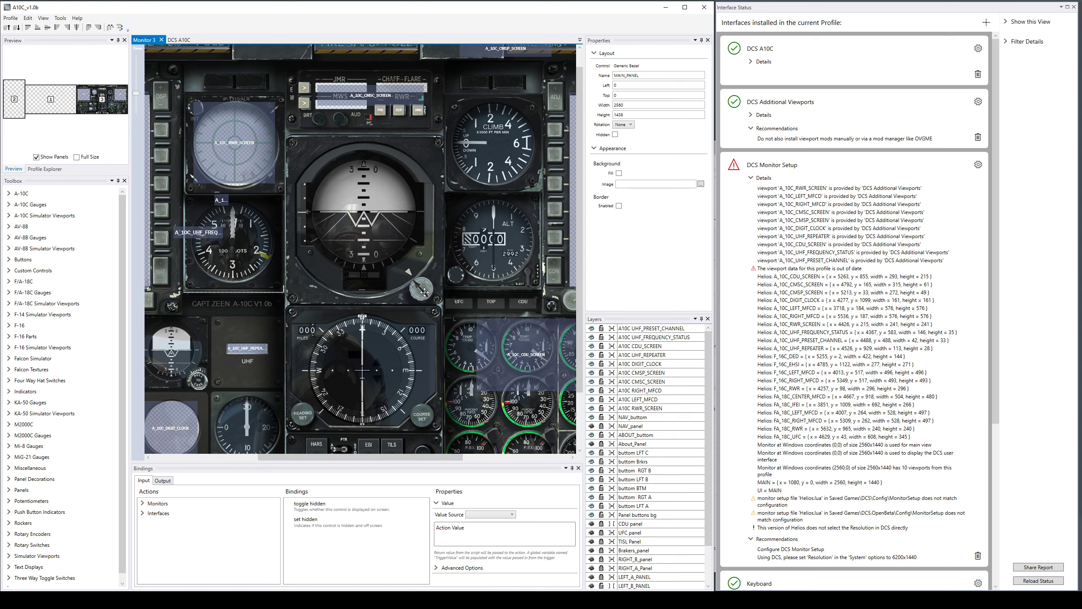
pyautogui.doubleClick(423, 419)
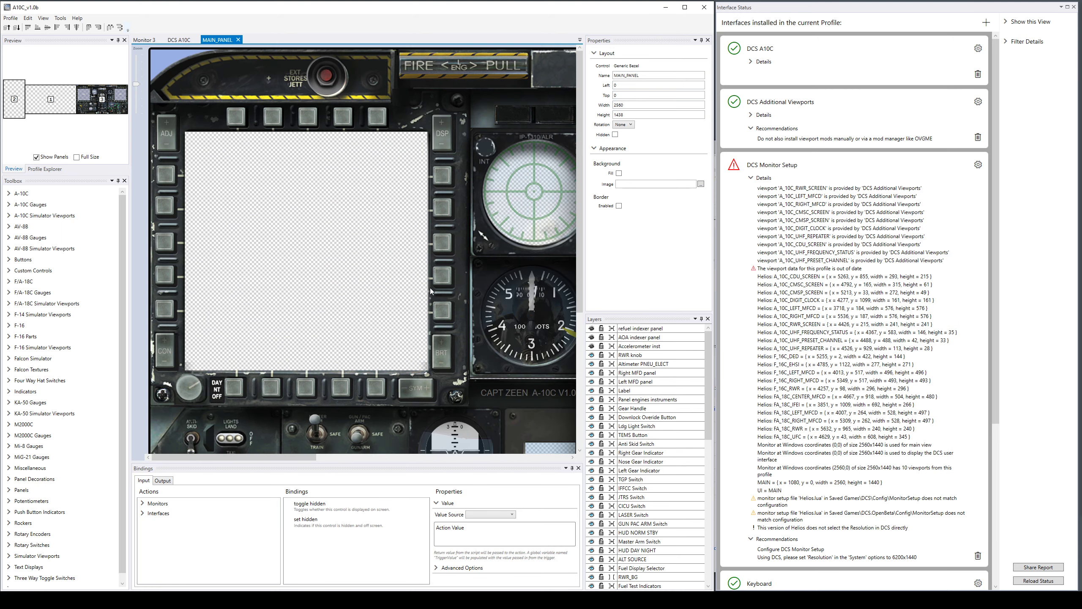
# - Open the Left MFD panel nested in MAIN_PANEL and select its OSB7 button to view the properties
pyautogui.click(448, 245)
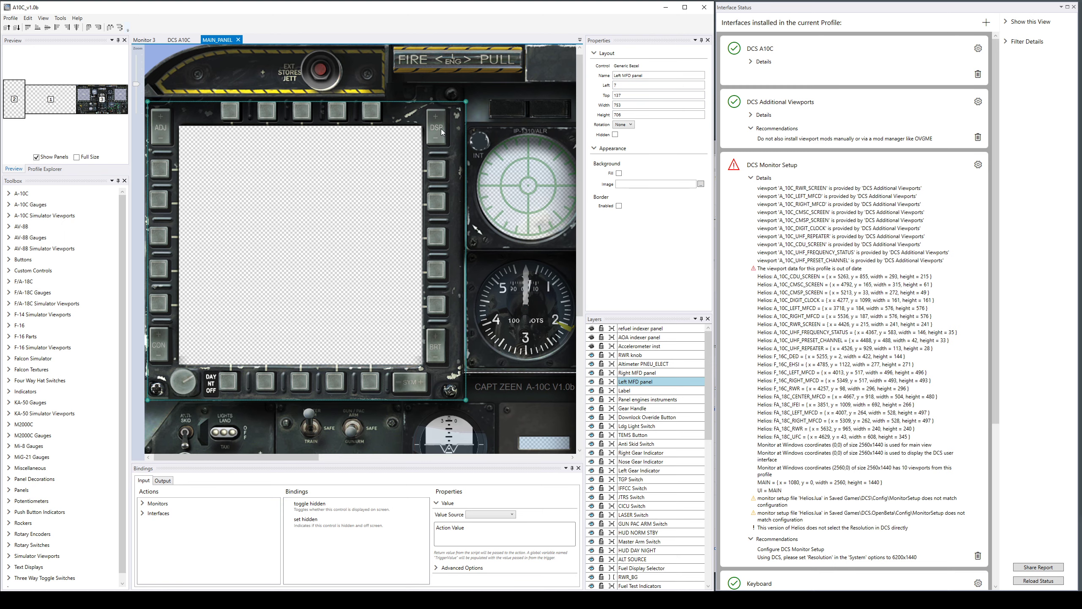
pyautogui.doubleClick(443, 175)
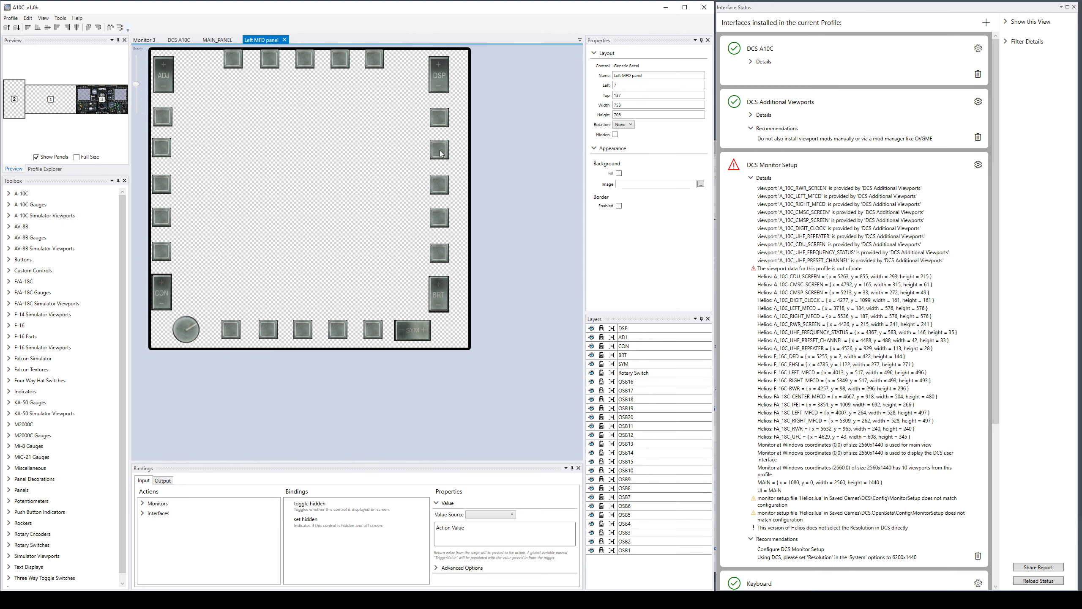
pyautogui.click(440, 149)
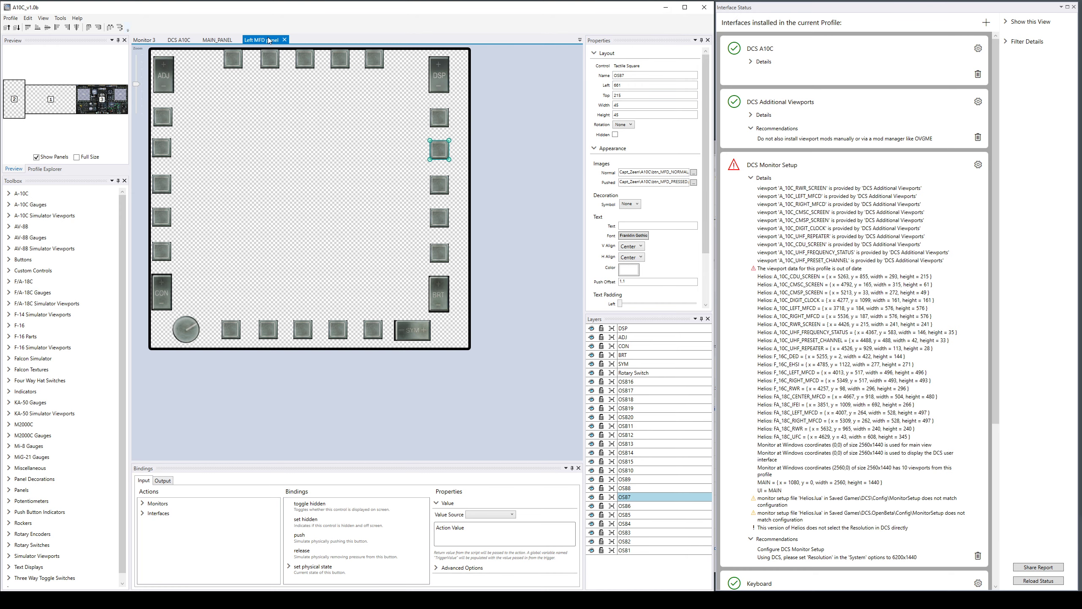
# - Close the Left MFD panel and MAIN_PANEL editors, returning to the Monitor 3 layout
pyautogui.click(284, 40)
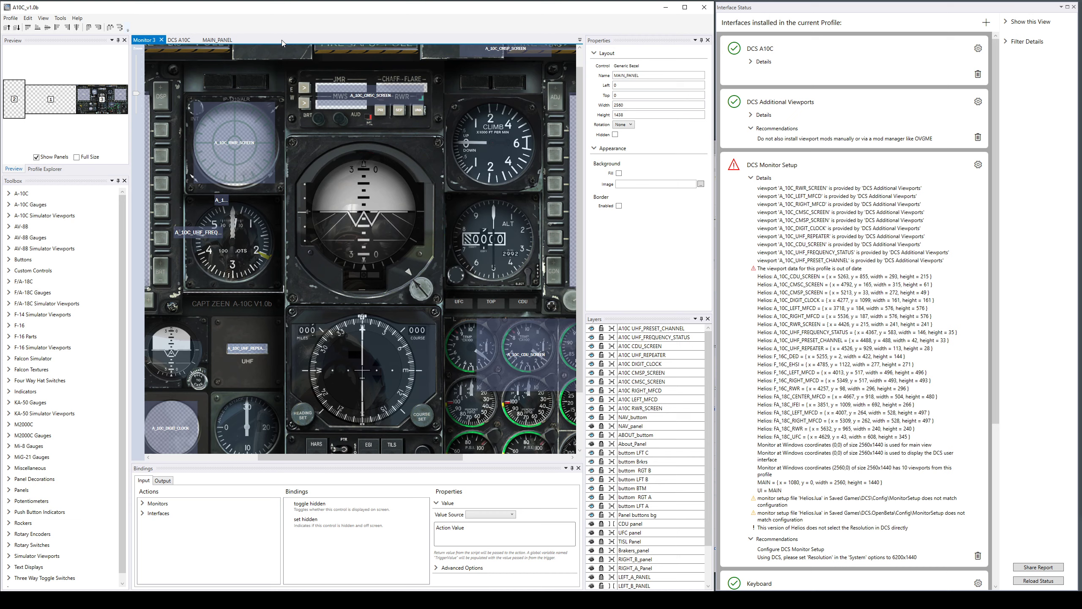
pyautogui.click(238, 40)
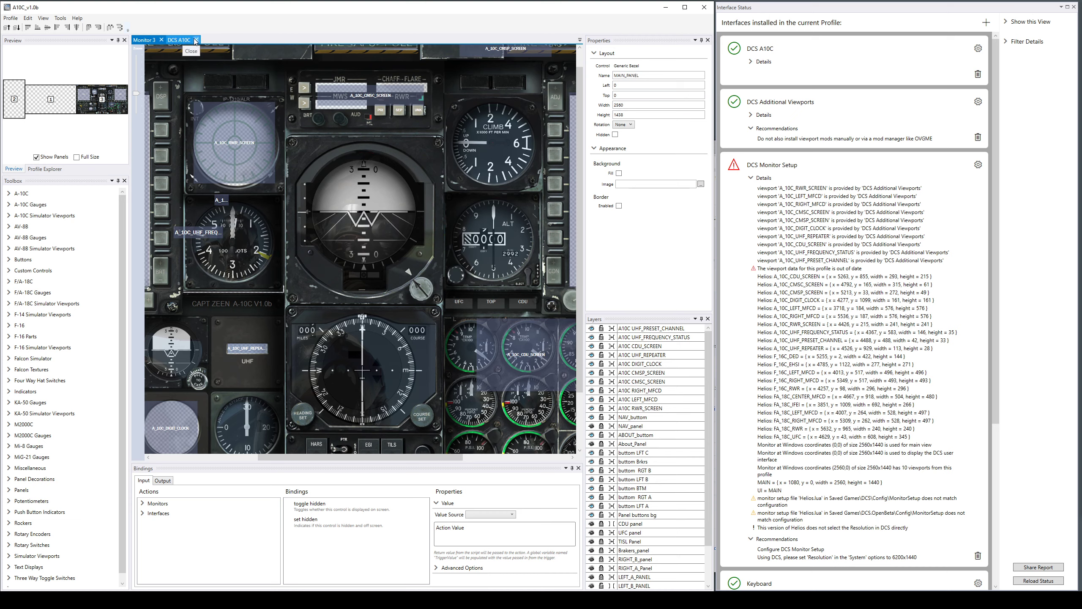